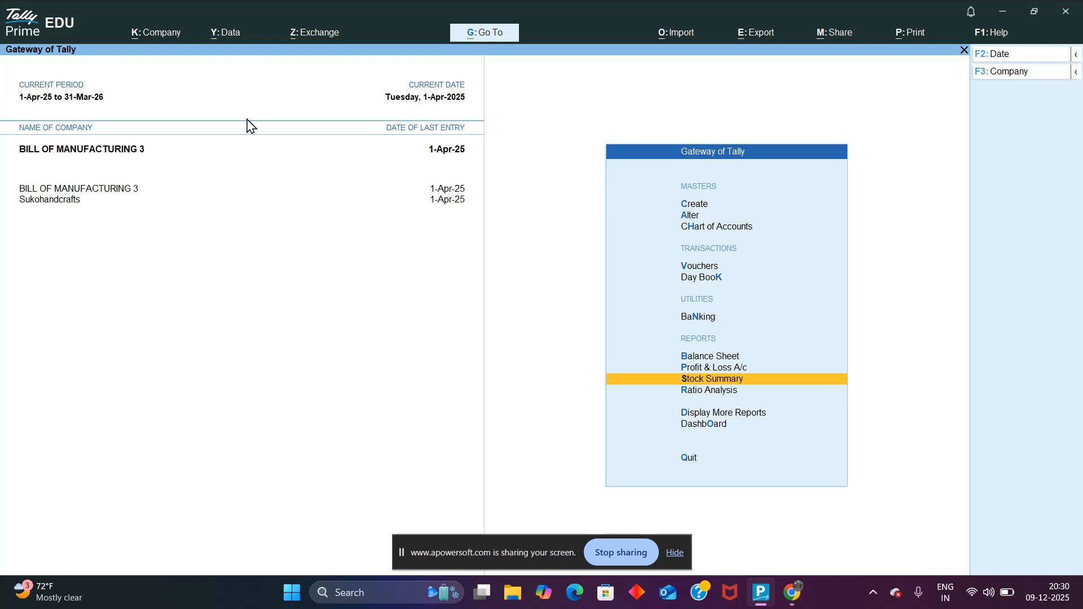
Start creating a new voucher type master.
key(Up)
key(Up)
key(Up)
key(Up)
key(Up)
key(Up)
key(Up)
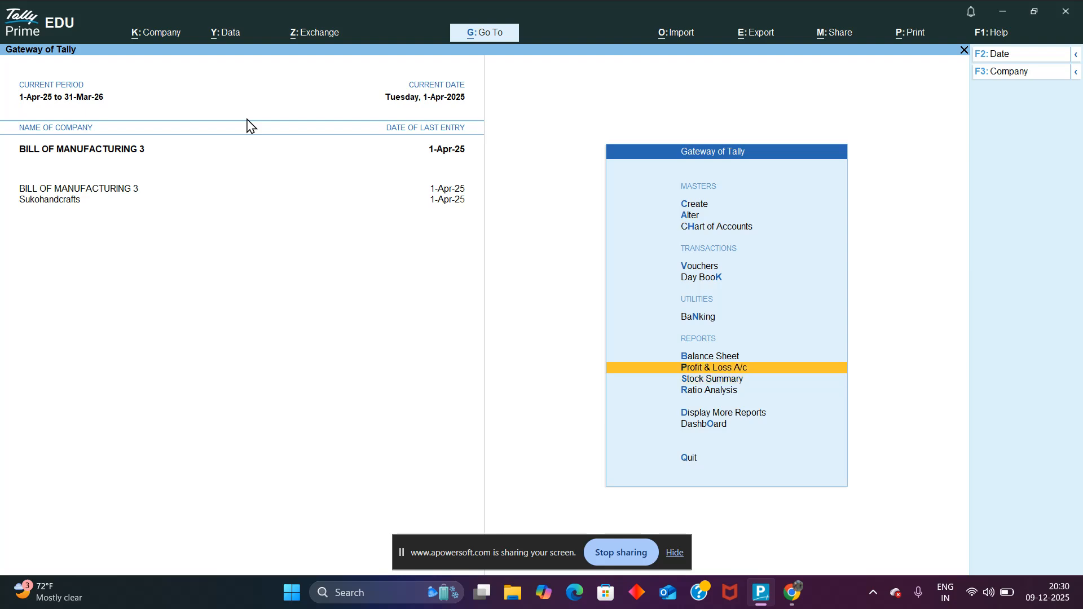
key(Up)
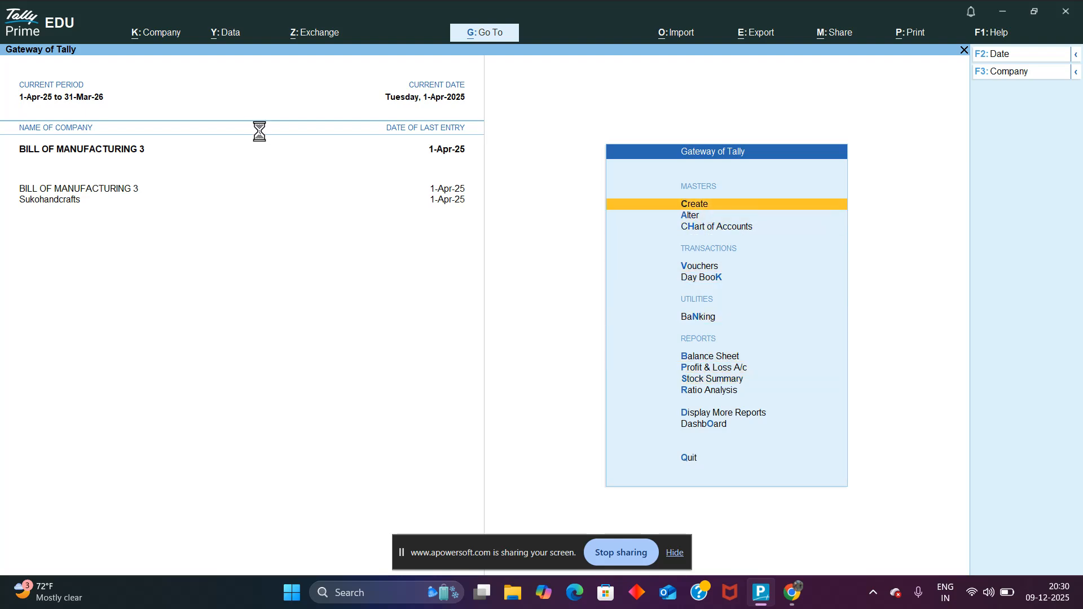
key(Return)
key(Down)
key(Down)
key(Down)
key(Return)
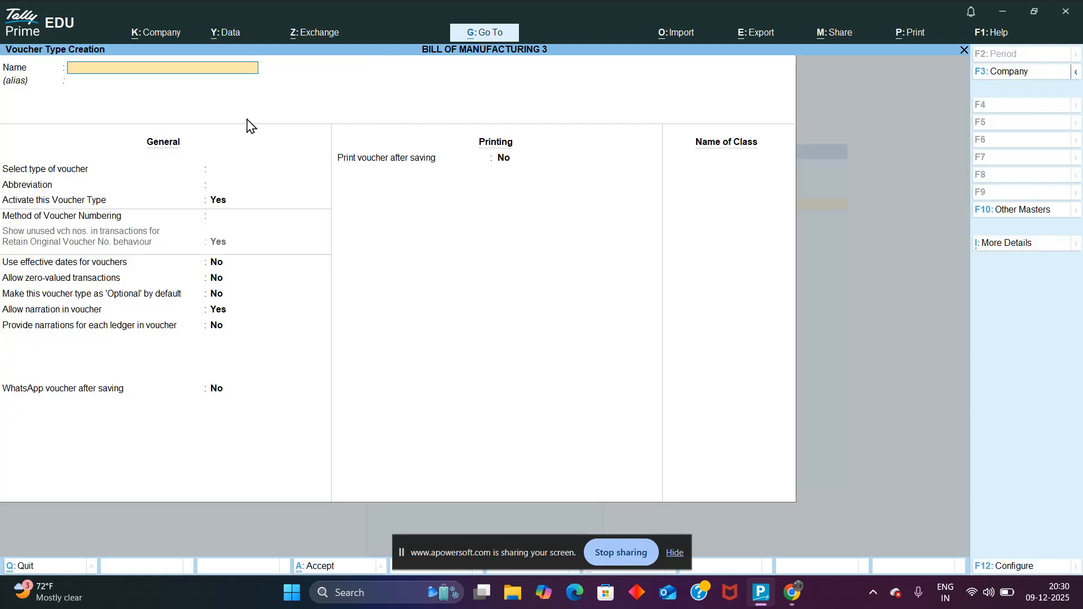
Try to name the new voucher type MANUFACTURING.
text(MANUFACTURING)
key(Return)
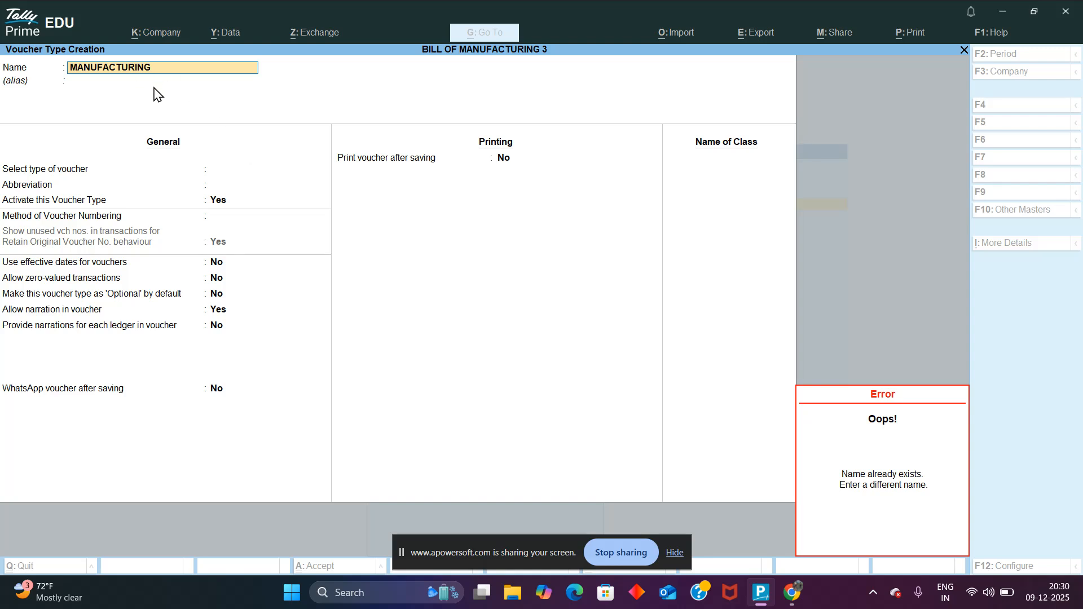
key(BackSpace)
key(BackSpace)
key(BackSpace)
key(BackSpace)
key(BackSpace)
key(BackSpace)
key(BackSpace)
key(BackSpace)
key(BackSpace)
key(BackSpace)
key(BackSpace)
key(BackSpace)
key(BackSpace)
Name the voucher type M and choose Stock Journal as its type of voucher.
text(M)
key(Return)
key(Return)
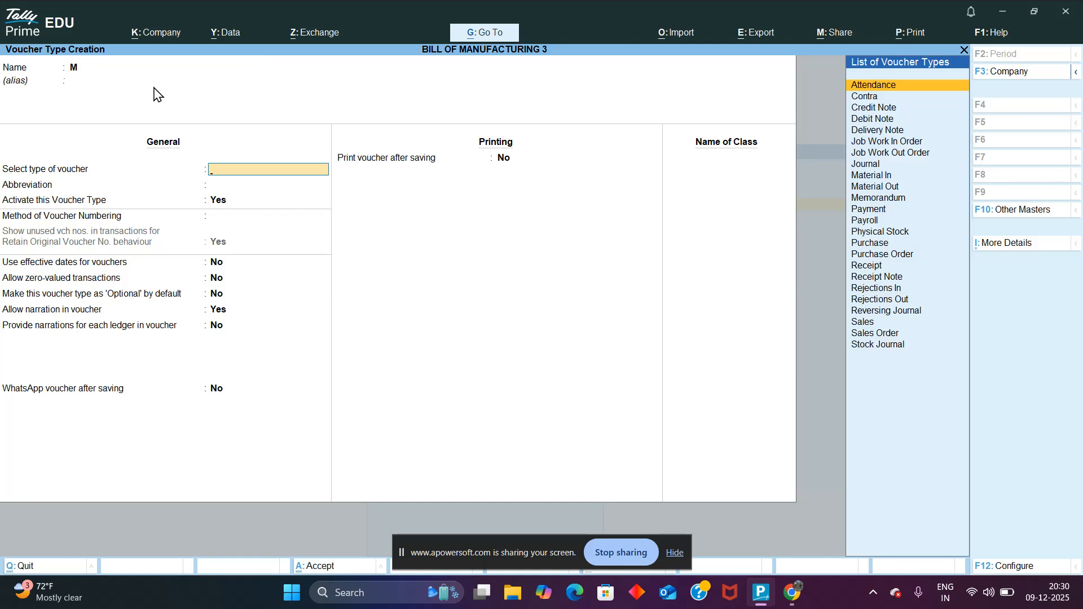
text(STOCK)
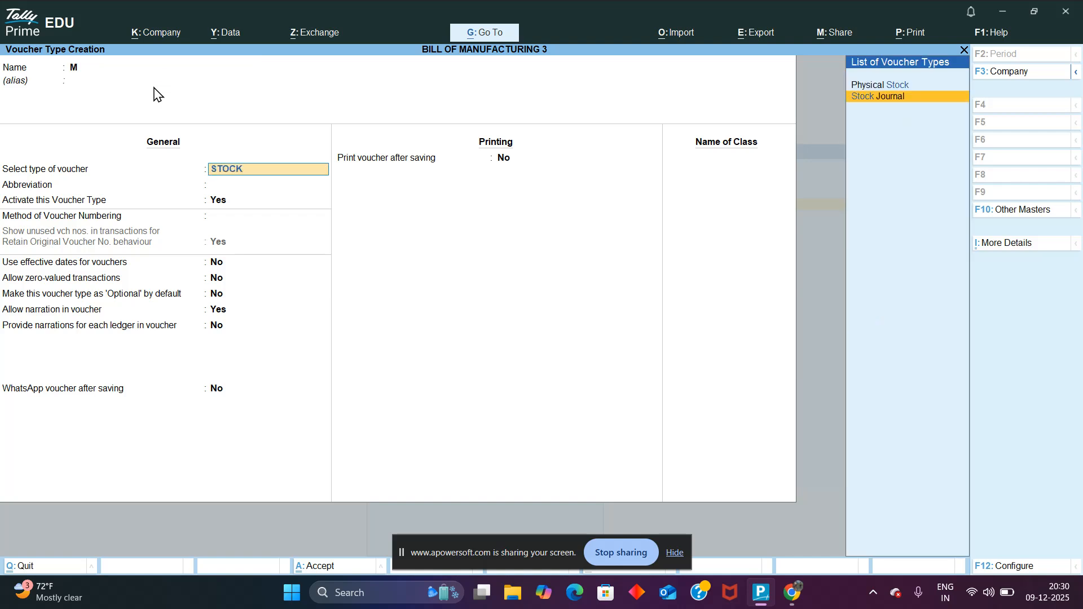
key(Return)
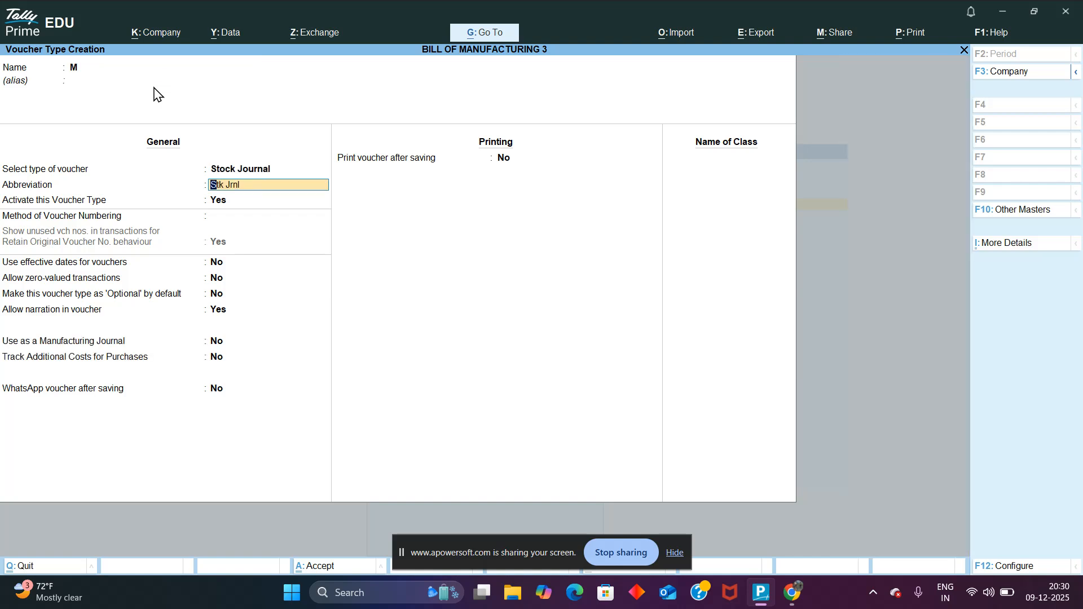
Enable the use of voucher type M as a Manufacturing Journal, save it and leave master creation.
key(Return)
key(Return)
key(Return)
key(Return)
key(Return)
key(Return)
key(Return)
key(Return)
key(Return)
key(Return)
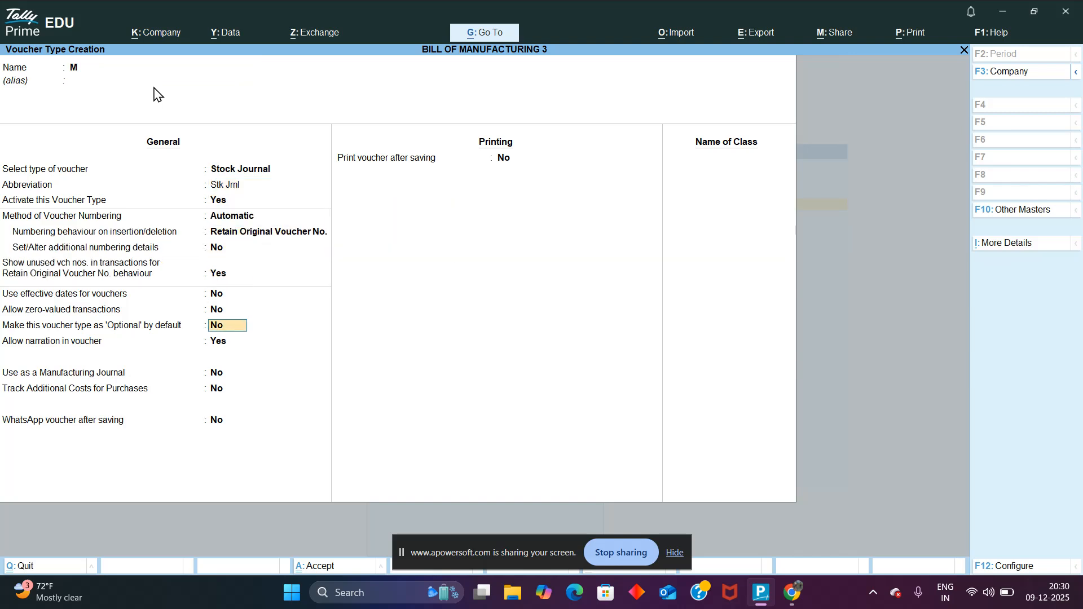
text(YES)
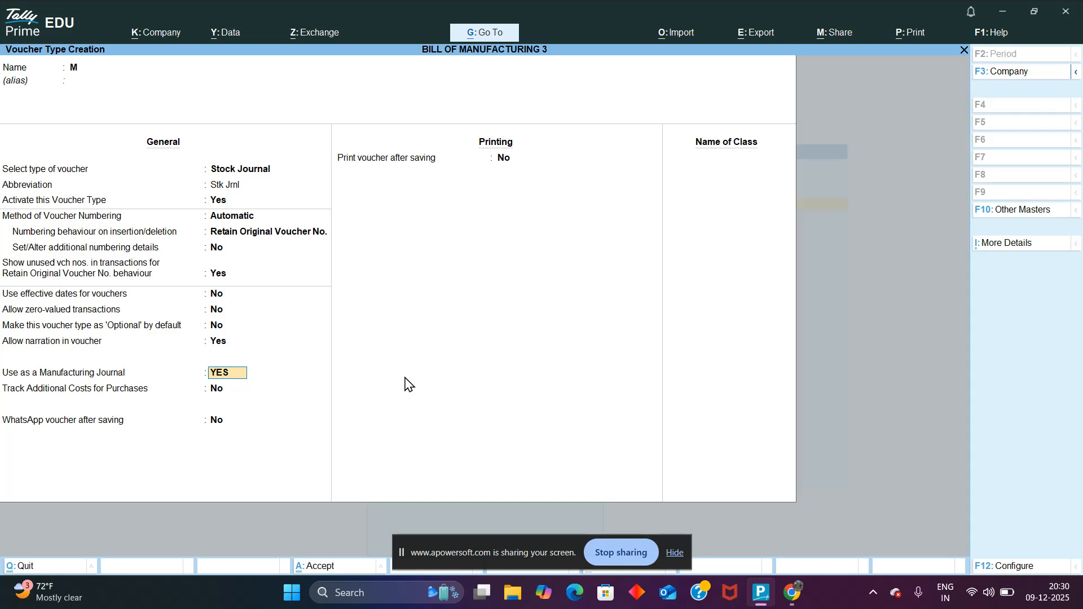
key(ctrl)
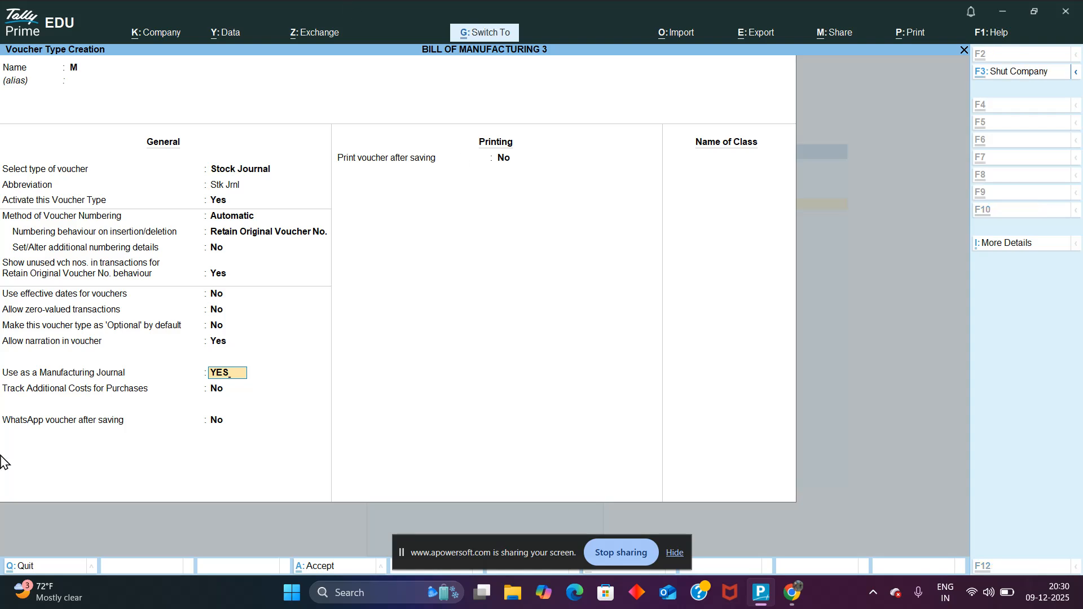
key(ctrl+a)
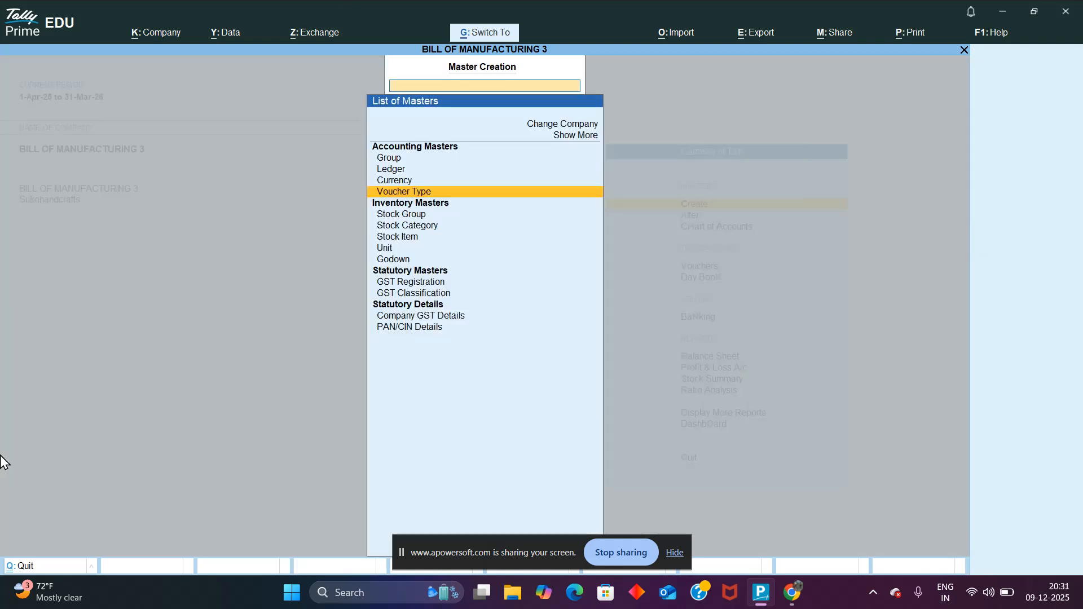
key(ctrl)
key(ctrl+q)
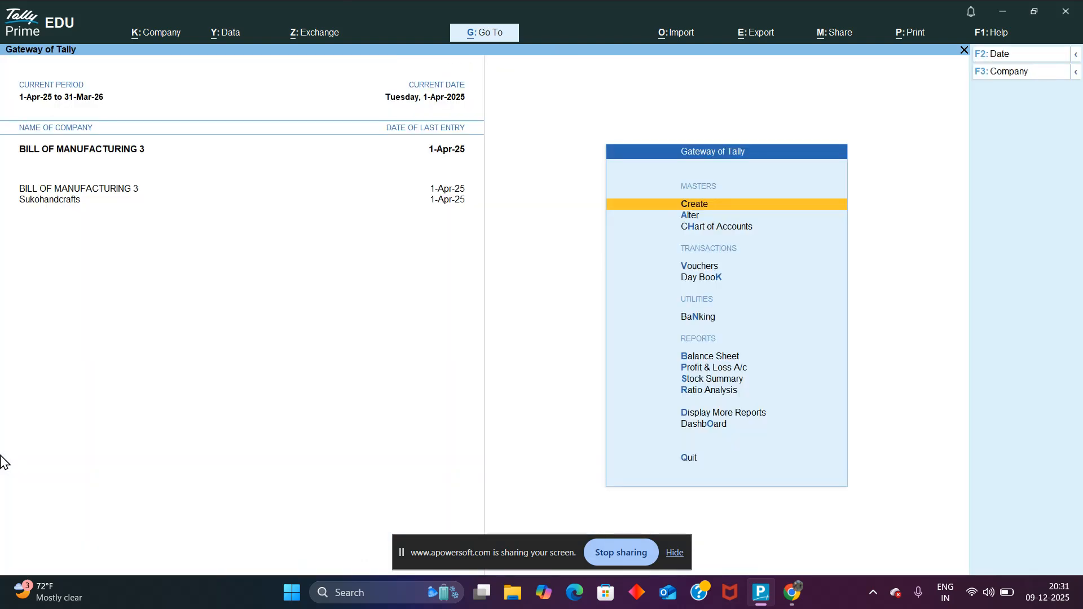
key(v)
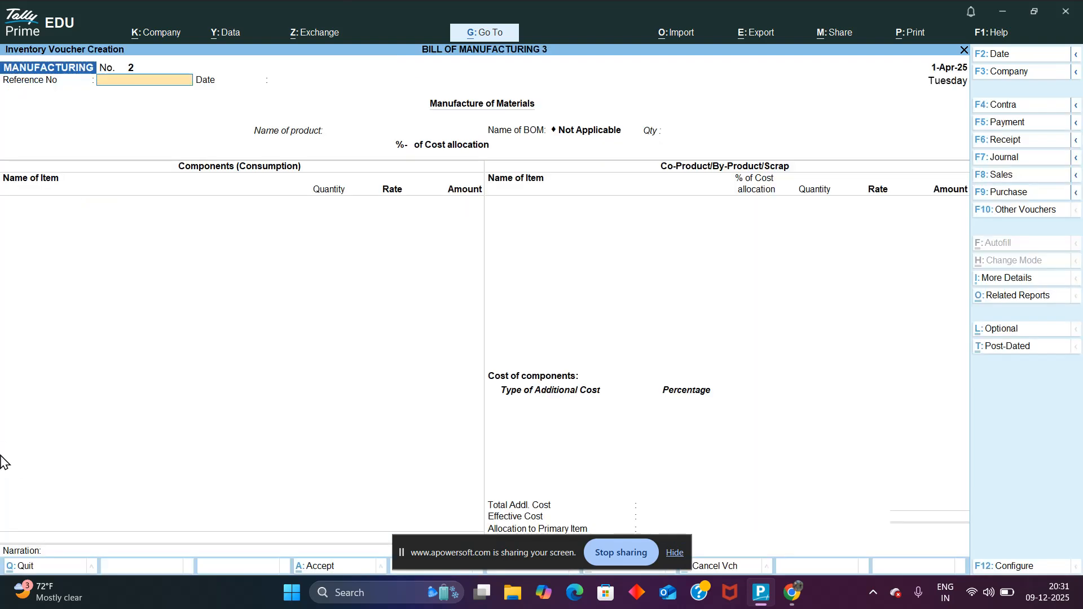
key(F9)
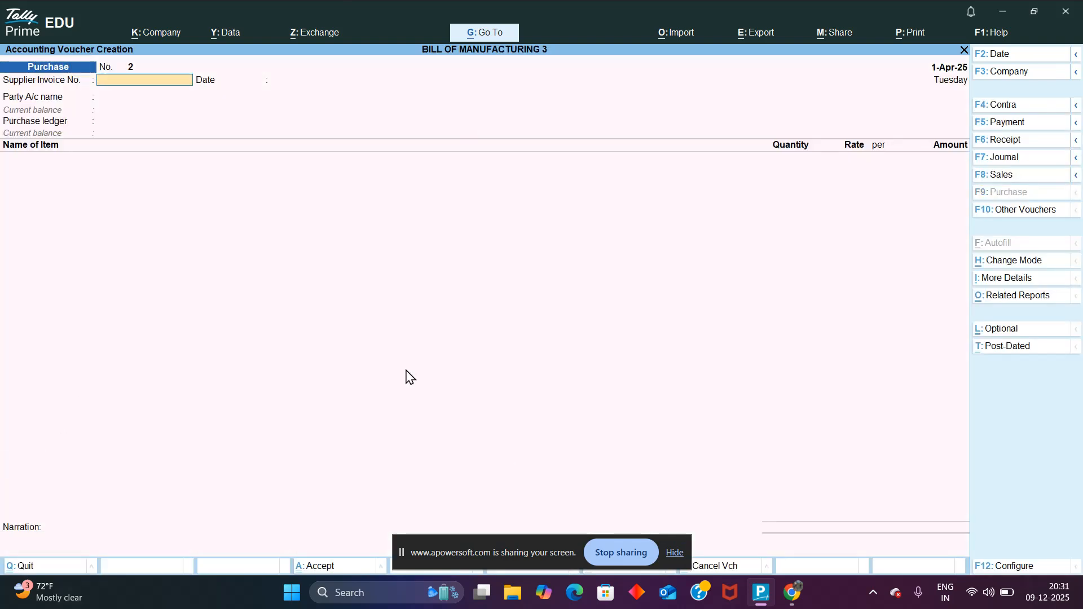
key(Escape)
Open the existing purchase voucher from the Day Book.
key(Down)
key(Return)
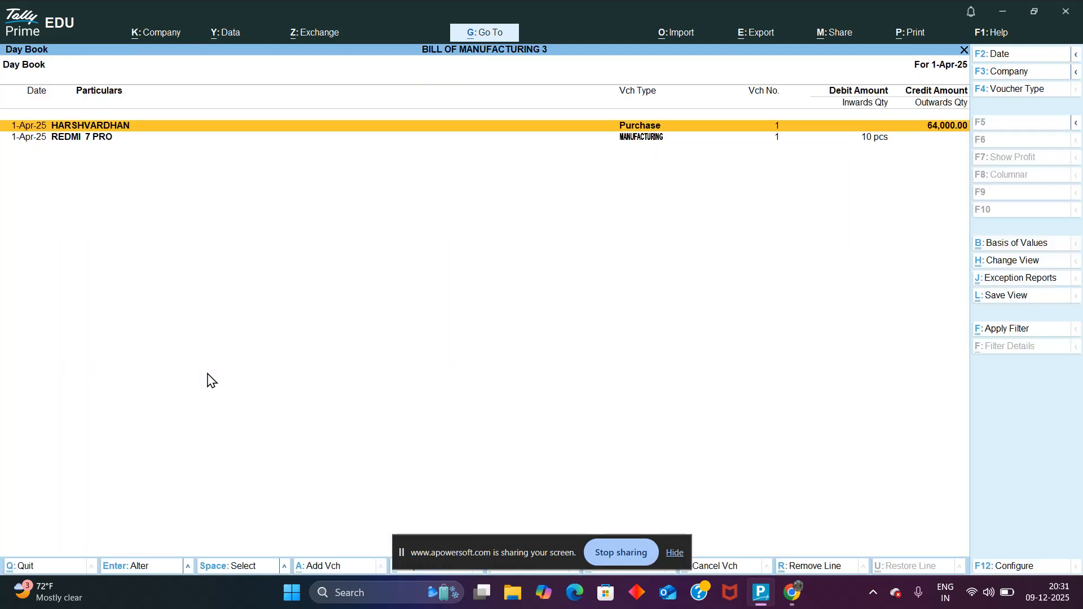
key(Return)
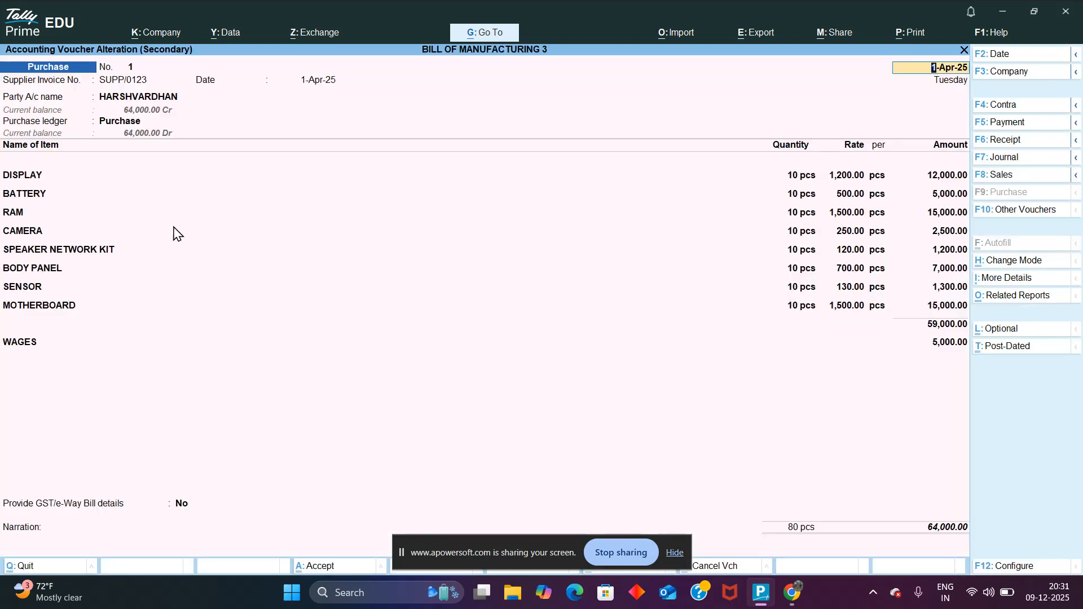
Examine the supplier's ledger master from the voucher's party account, then accept the ledger and the party details.
key(Return)
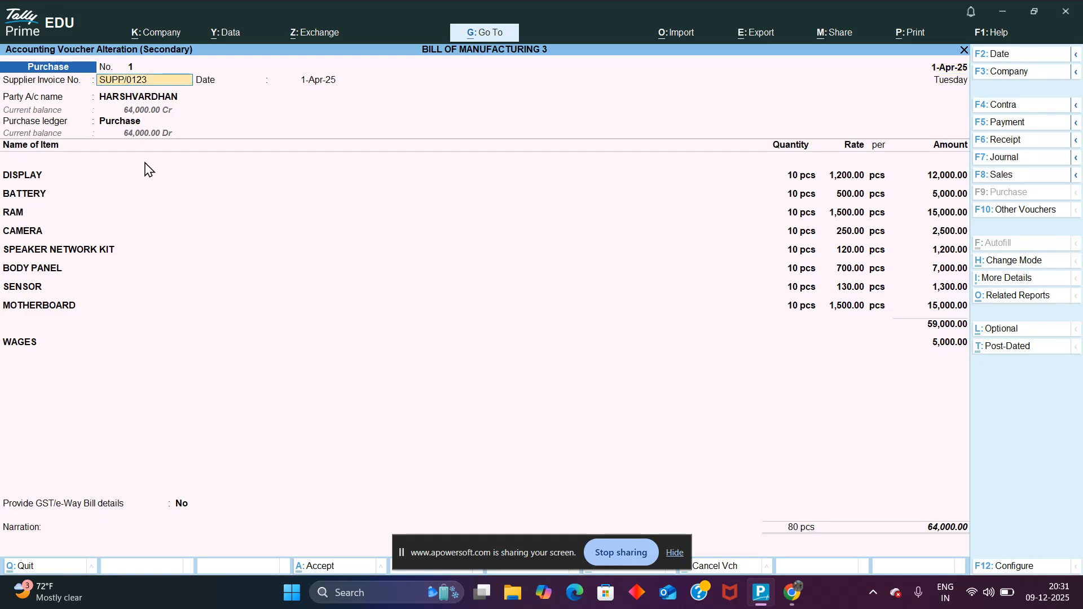
key(Return)
key(Return)
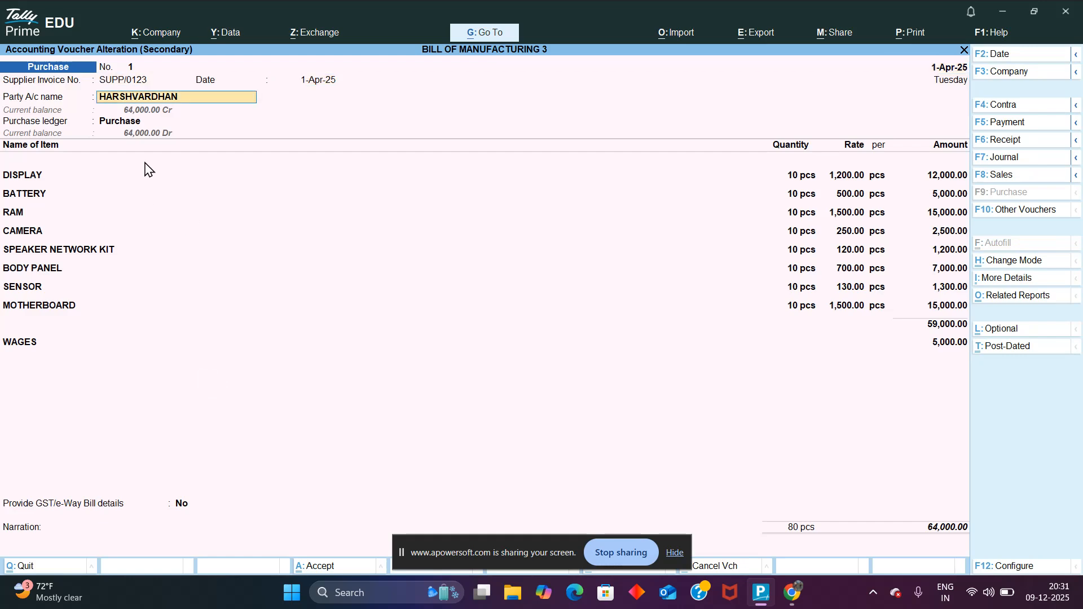
key(ctrl)
key(ctrl+Return)
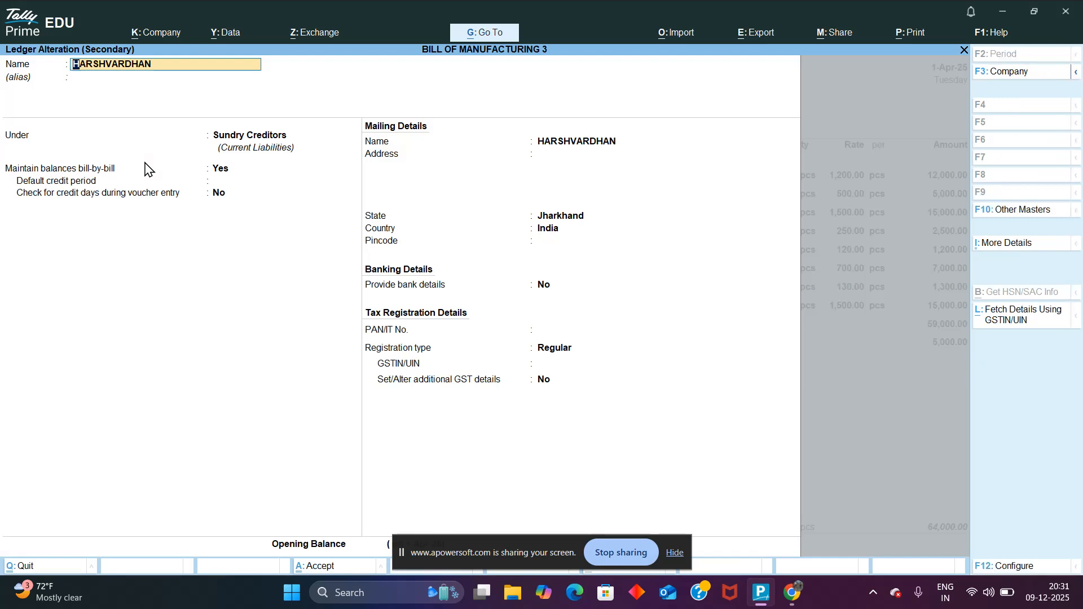
key(Return)
key(Return)
key(Return)
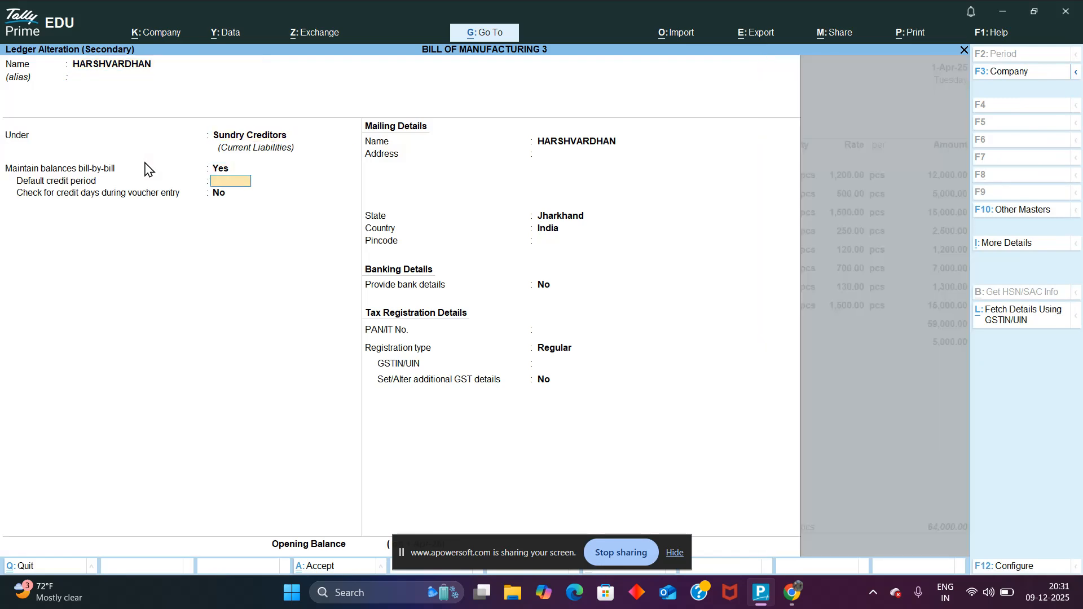
key(ctrl)
key(ctrl+a)
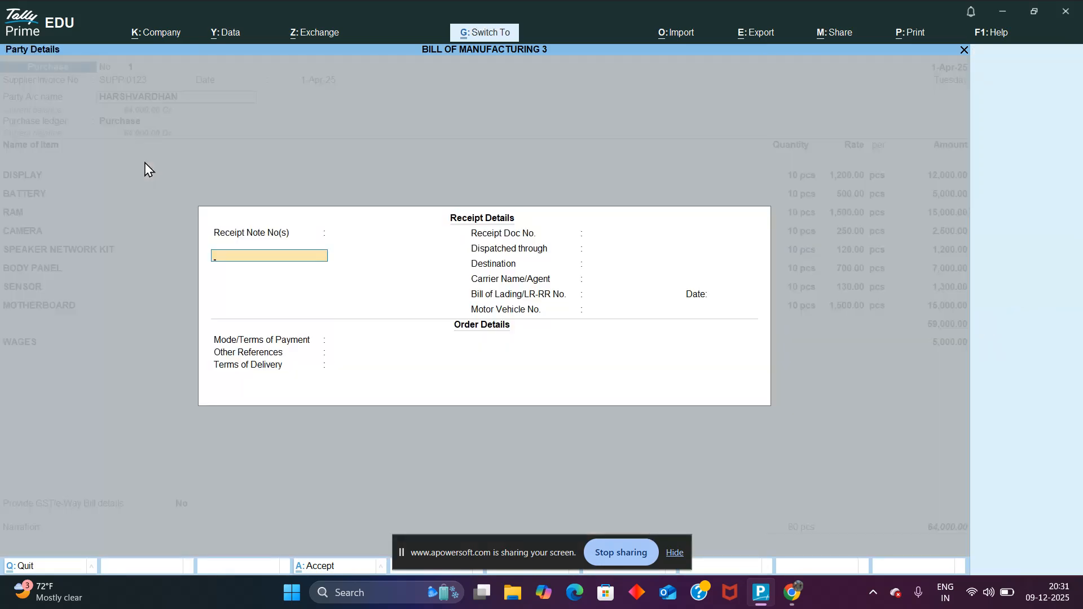
key(ctrl+a)
key(ctrl+a)
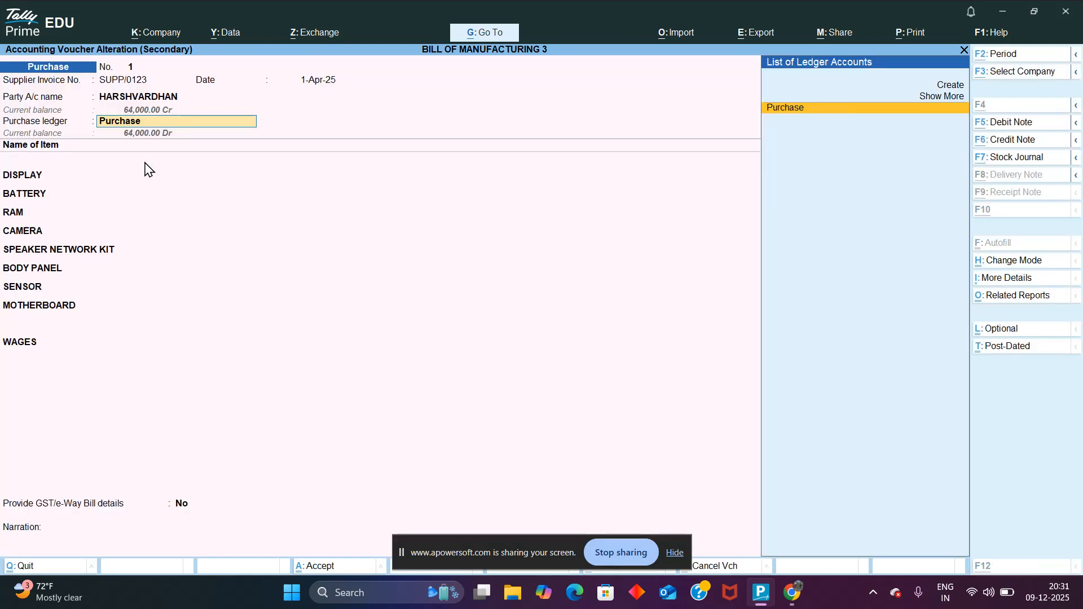
Examine the Purchase ledger master from the voucher and accept it.
key(ctrl)
key(ctrl+Return)
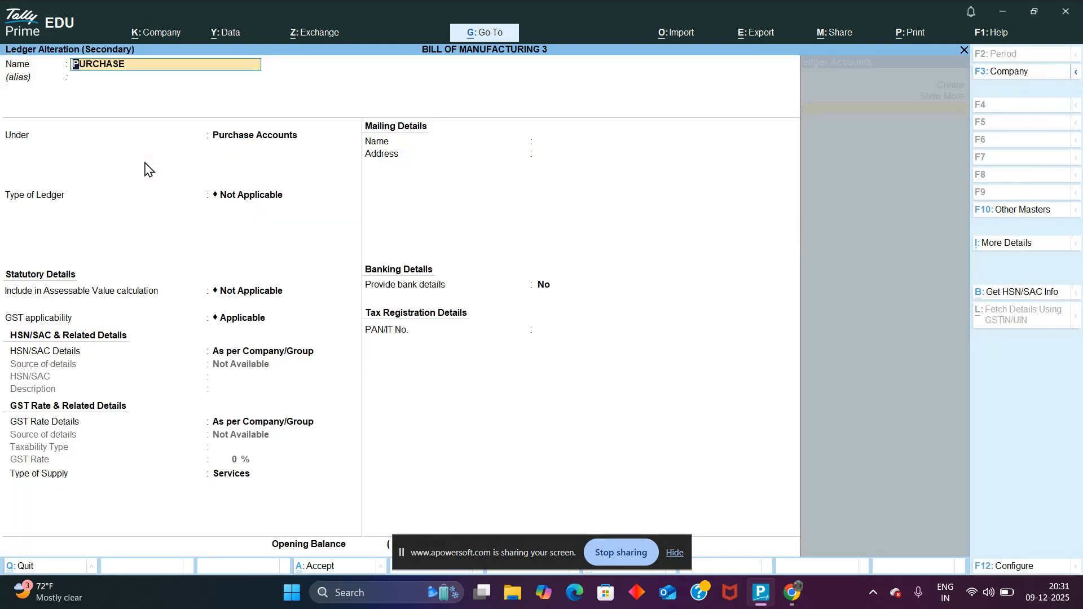
key(ctrl+a)
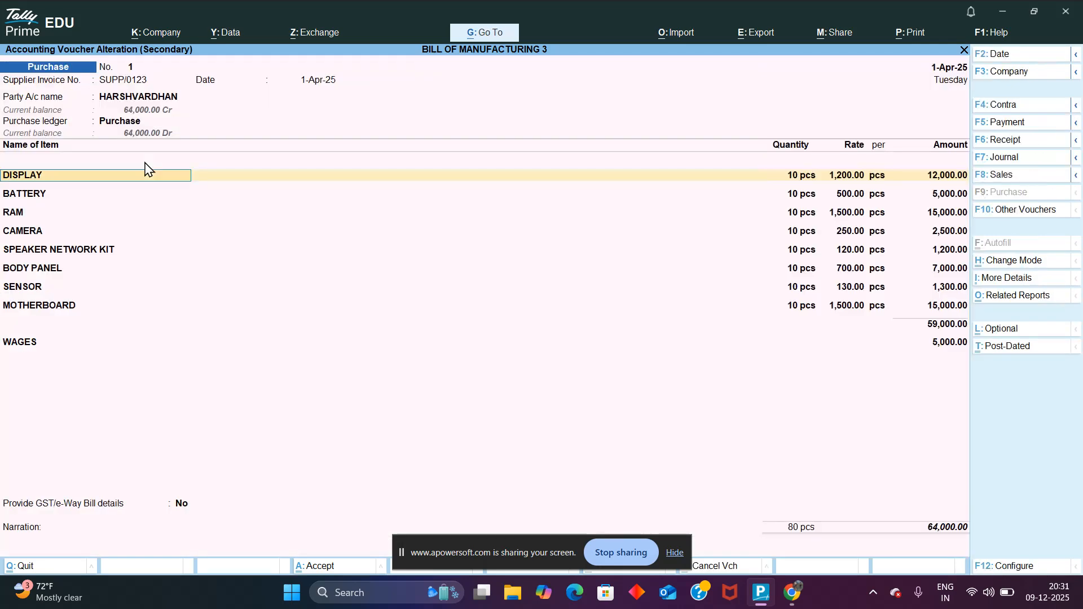
Examine the DISPLAY stock item master, including its units and BOM option, and return to the voucher.
key(ctrl)
key(ctrl+Return)
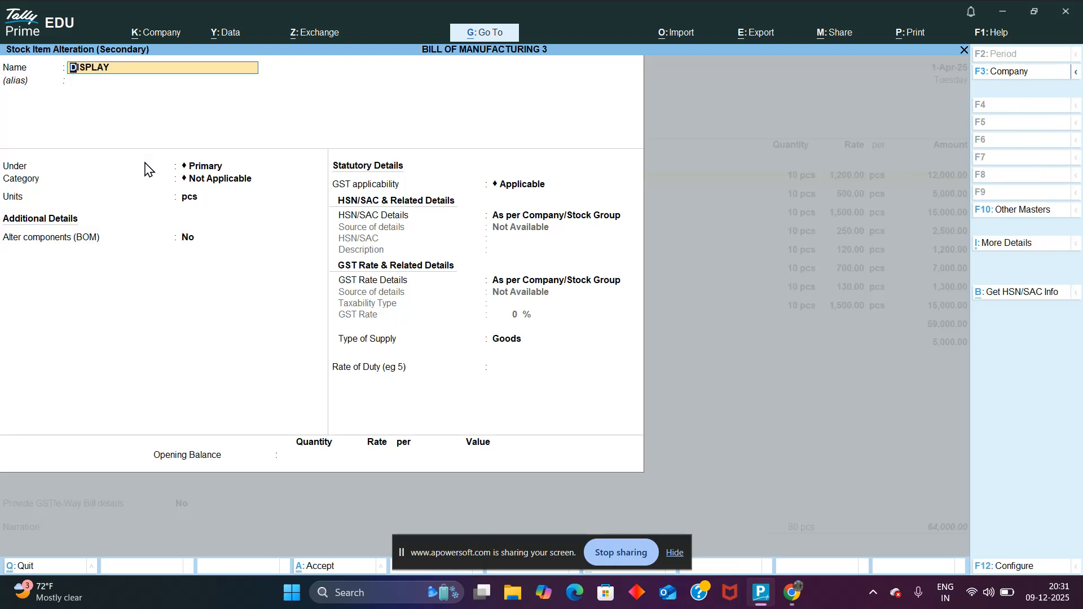
key(alt)
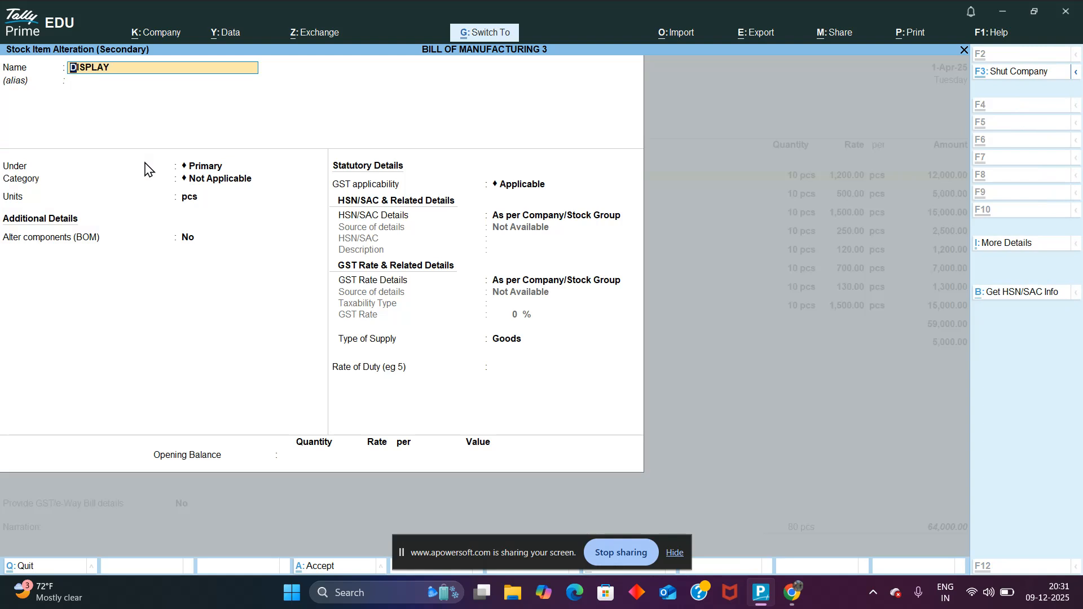
key(Return)
key(Return)
key(Return)
key(Return)
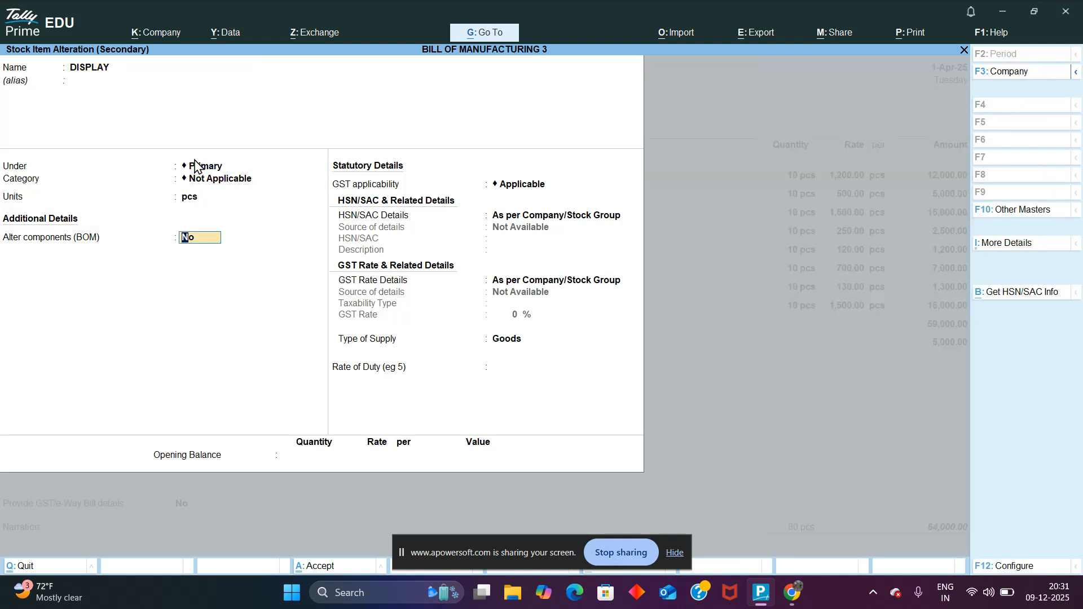
key(BackSpace)
key(Return)
key(Escape)
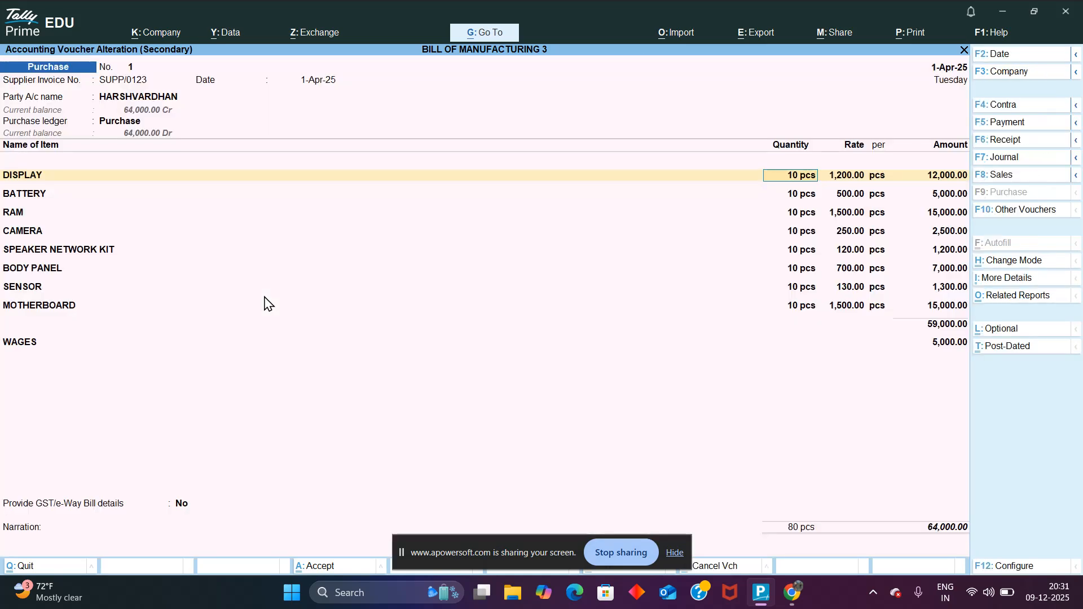
Review the quantity, rate and unit of the voucher's item lines from DISPLAY through SENSOR.
key(Return)
key(Return)
key(Return)
key(Return)
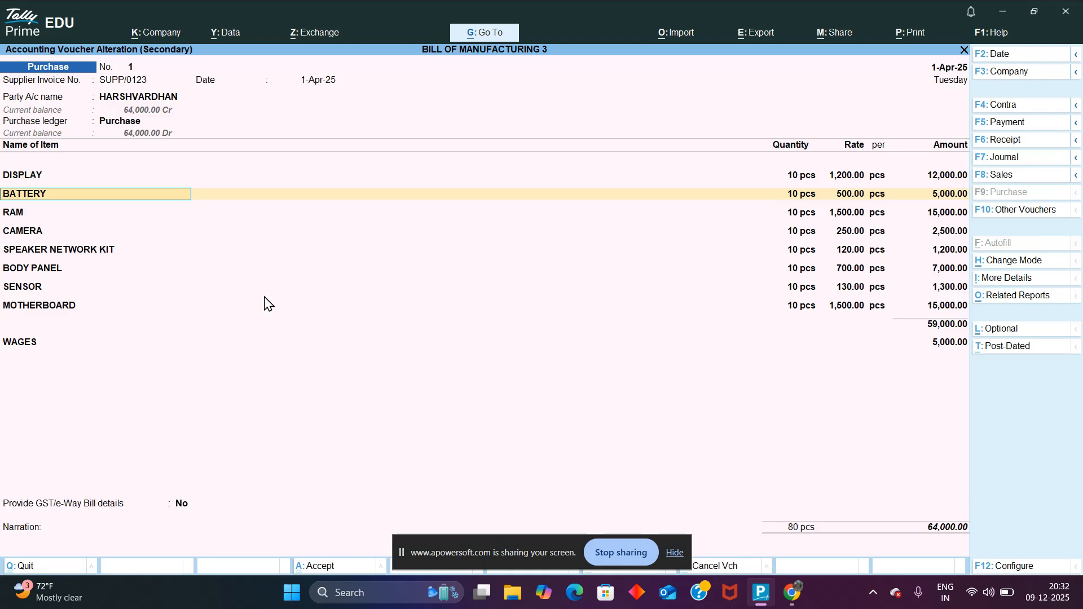
key(Return)
key(Return)
key(Return)
key(Return)
key(Return)
key(Return)
key(Return)
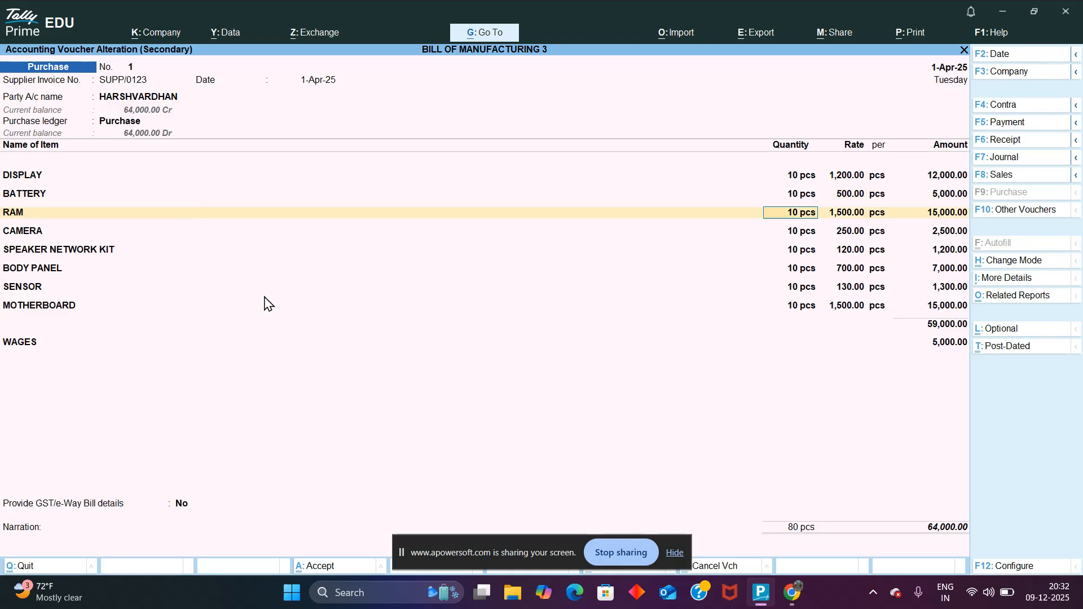
key(Return)
key(Return)
key(Return)
key(Return)
key(Return)
key(Return)
key(Return)
key(Return)
key(Return)
key(Return)
key(Return)
key(Return)
key(Return)
key(Return)
key(Return)
key(Return)
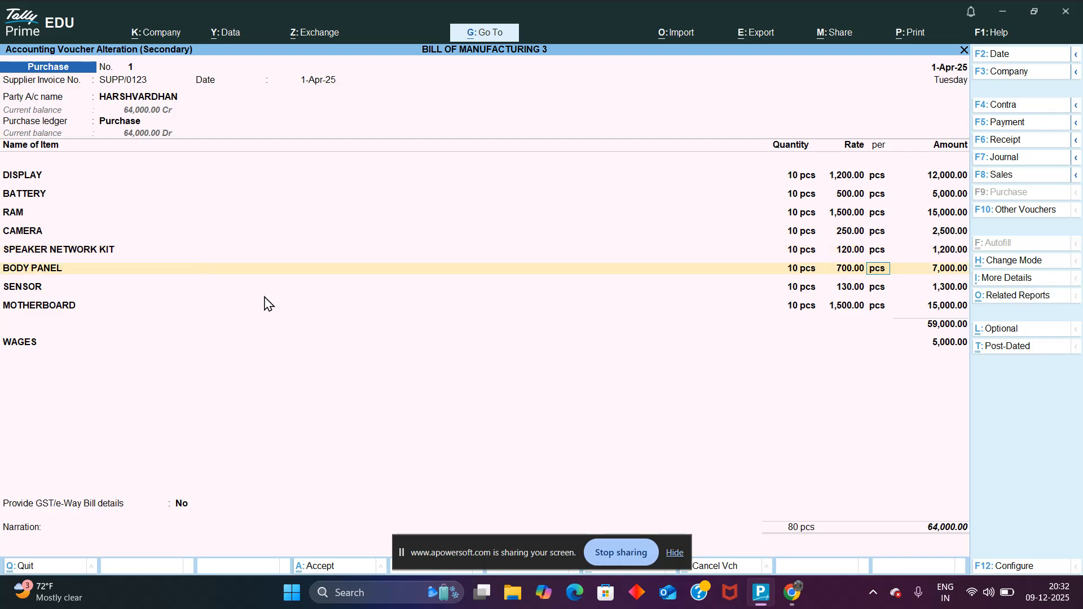
key(Return)
key(Return)
key(Return)
key(Return)
key(Return)
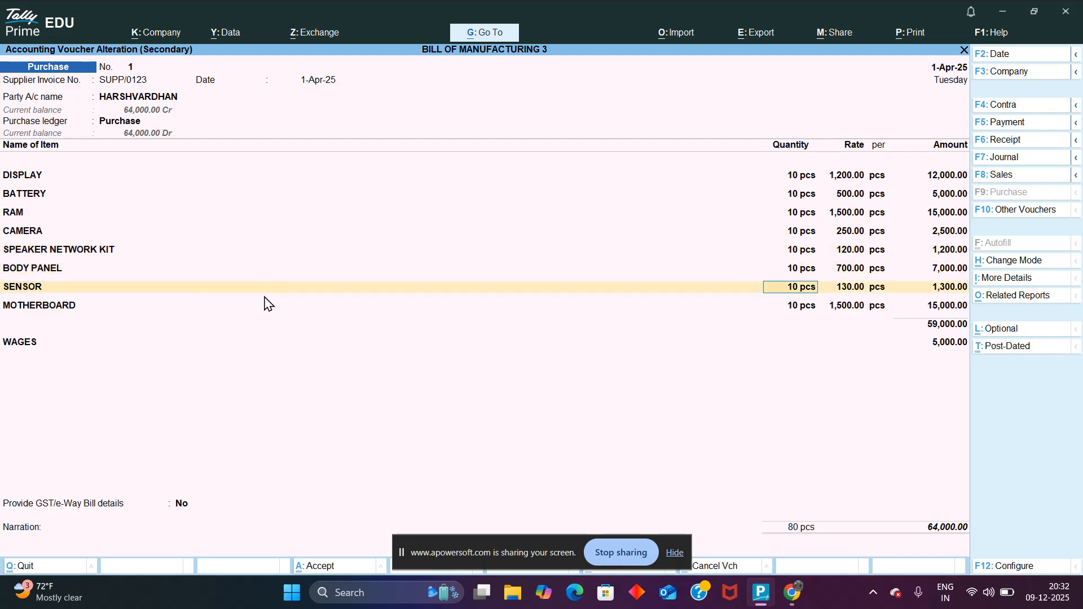
key(Return)
key(Return)
Examine the MOTHERBOARD stock item master up to its BOM option and accept it.
key(ctrl+Return)
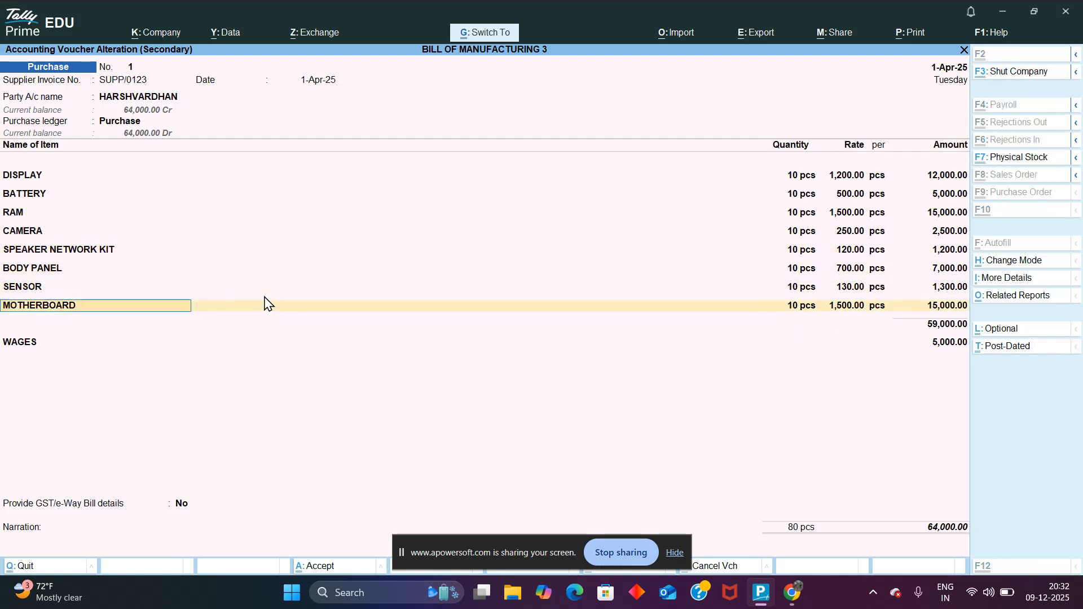
key(Return)
key(Return)
key(Return)
key(Return)
key(Return)
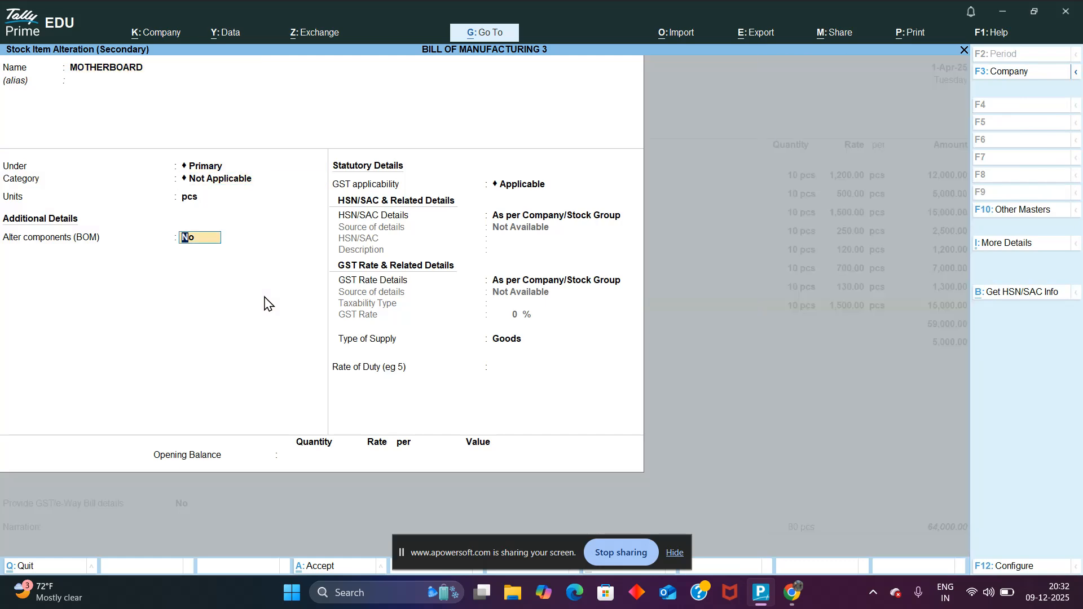
key(ctrl)
key(ctrl+a)
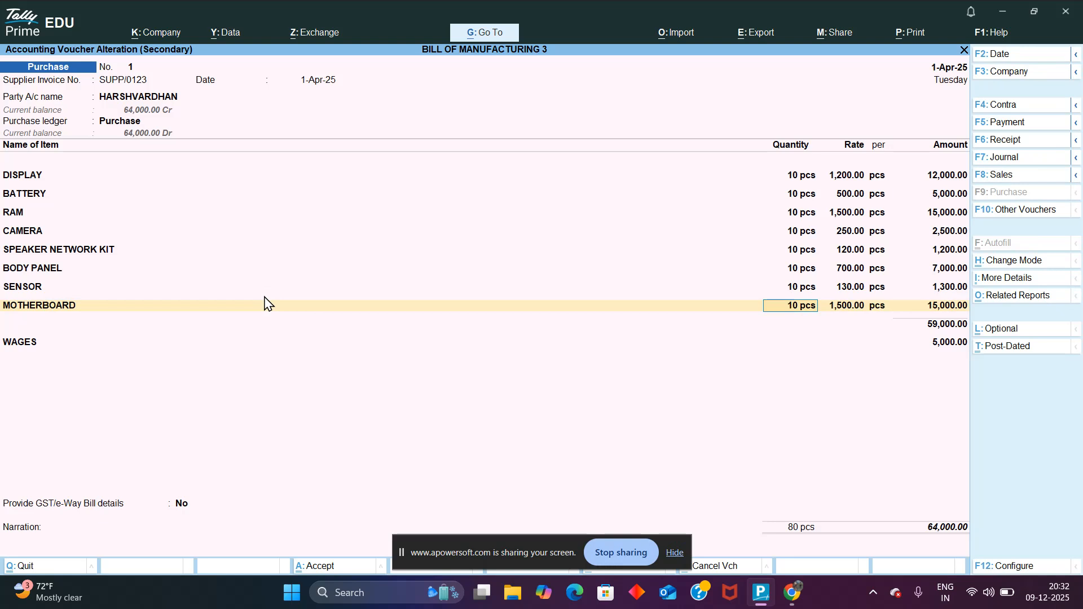
Remove the WAGES ledger line from the purchase voucher and save it with the existing bill reference.
key(Return)
key(Return)
key(Return)
key(Return)
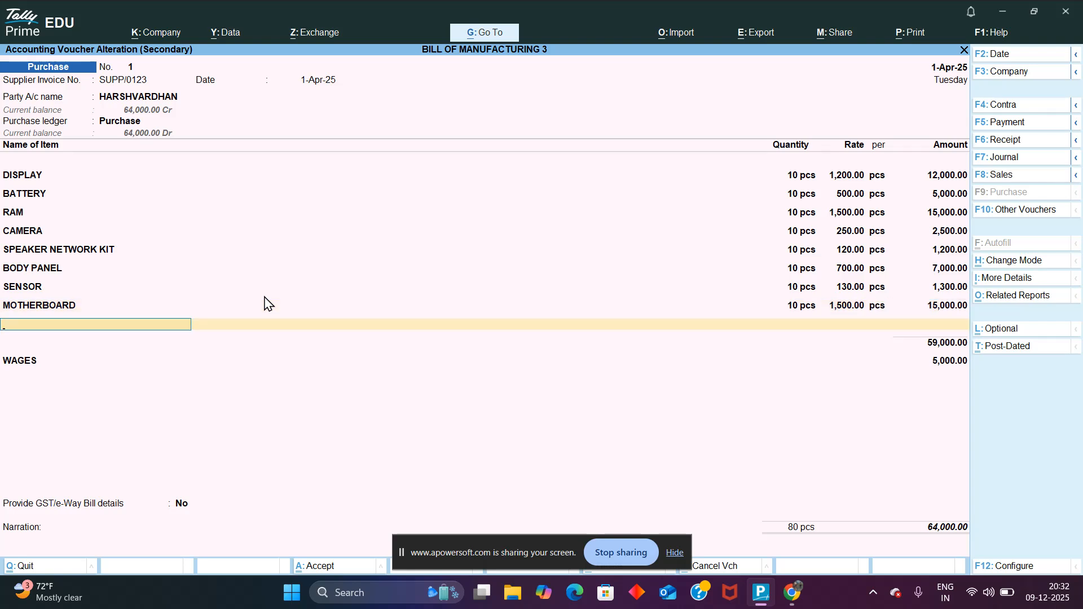
key(Return)
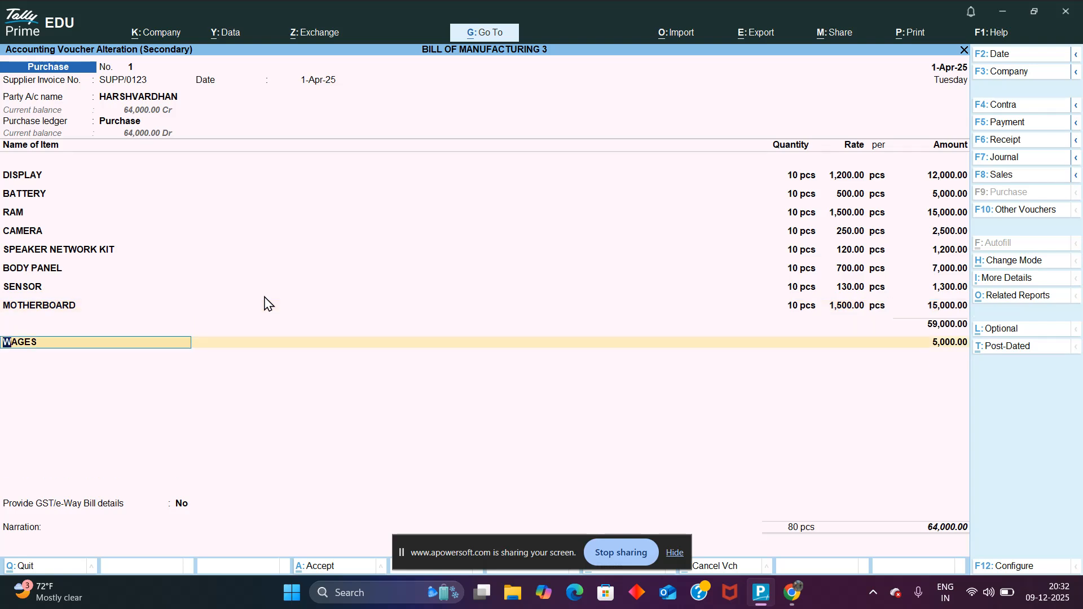
key(BackSpace)
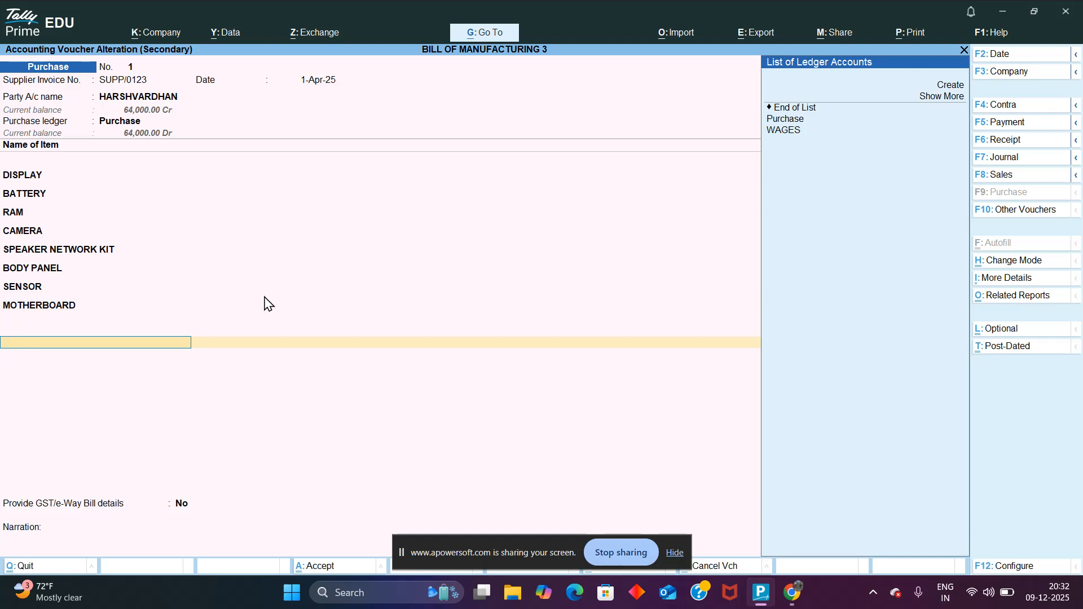
key(Return)
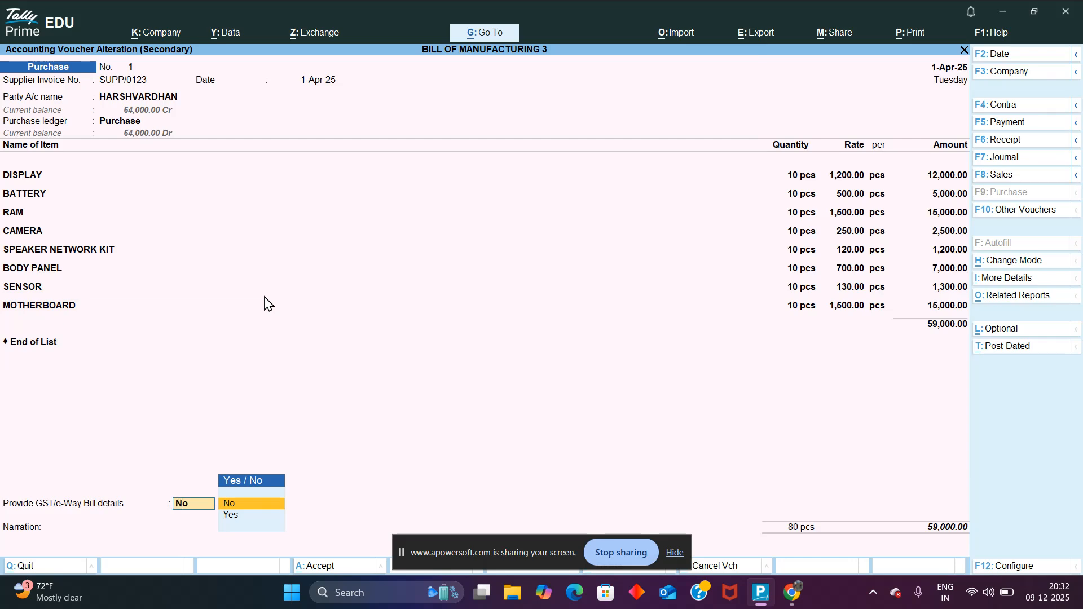
key(Return)
key(Return)
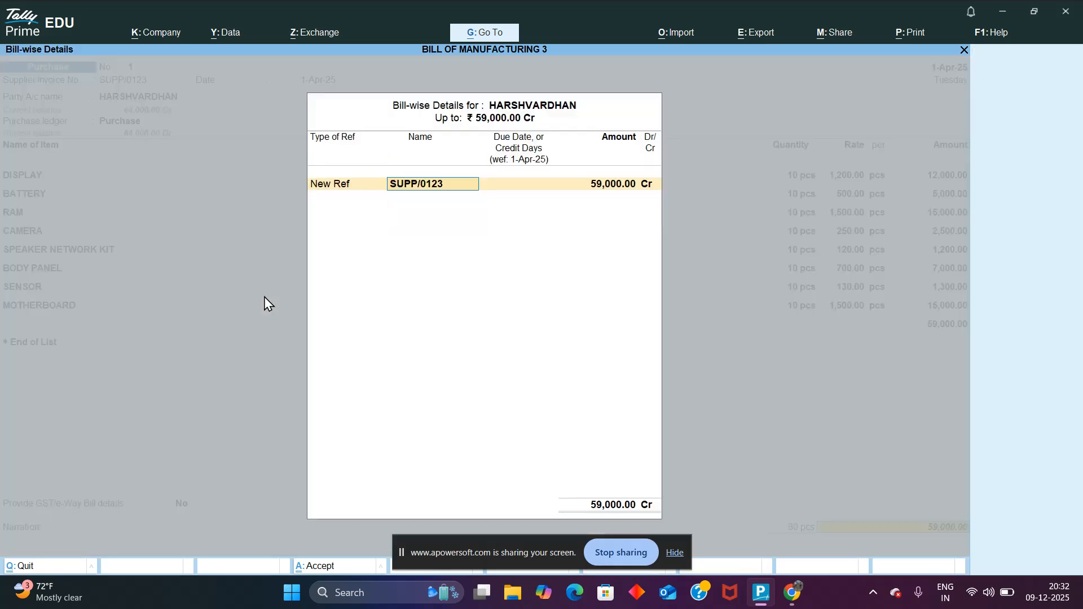
key(ctrl+a)
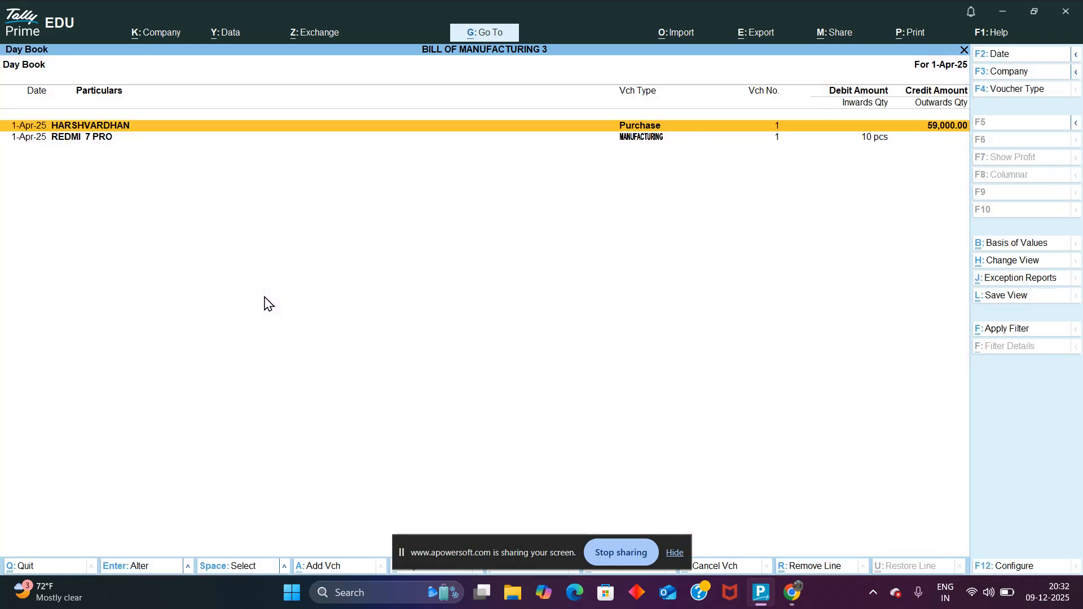
key(Escape)
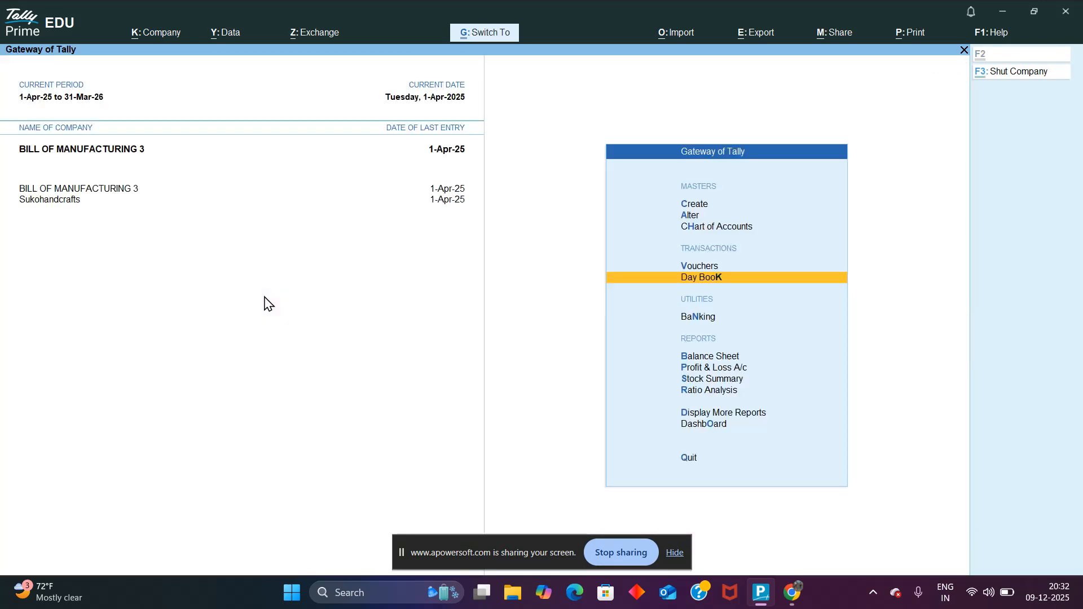
key(Up)
key(Up)
key(Up)
key(Up)
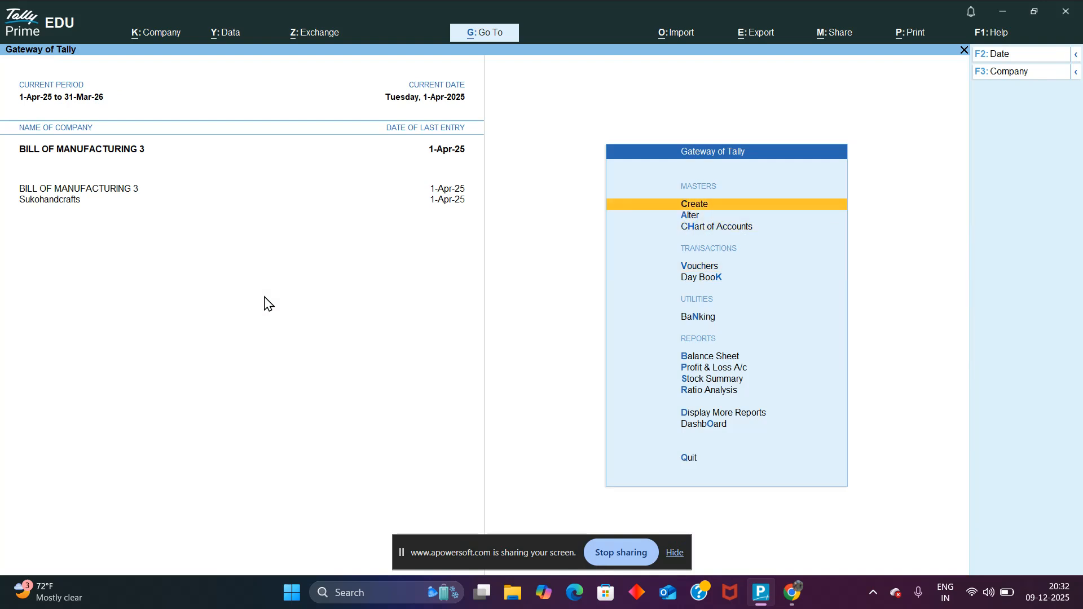
key(Return)
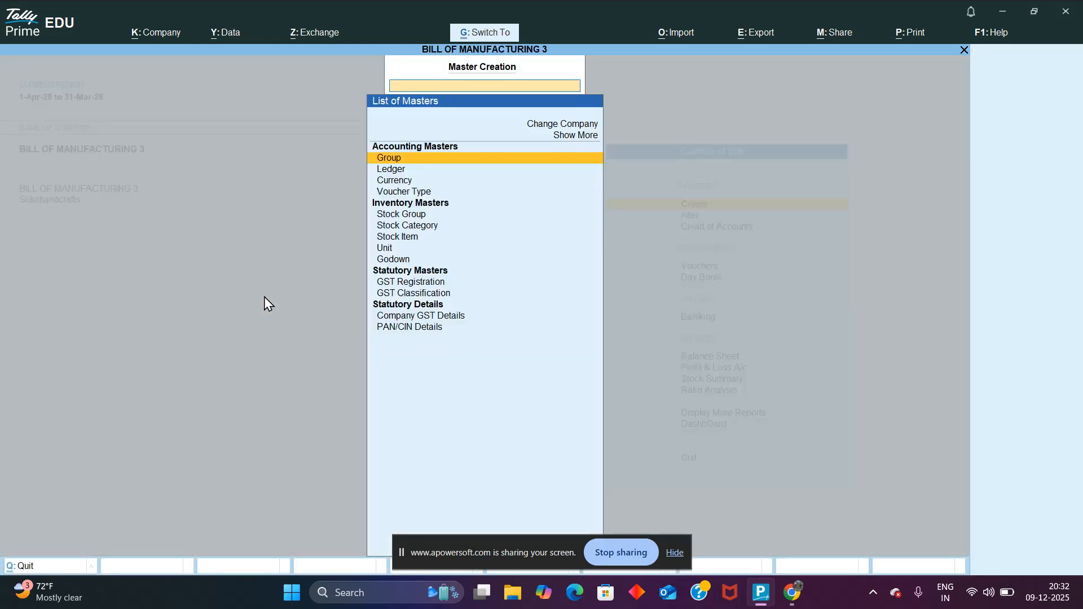
key(Escape)
key(Down)
key(Down)
key(Down)
key(Down)
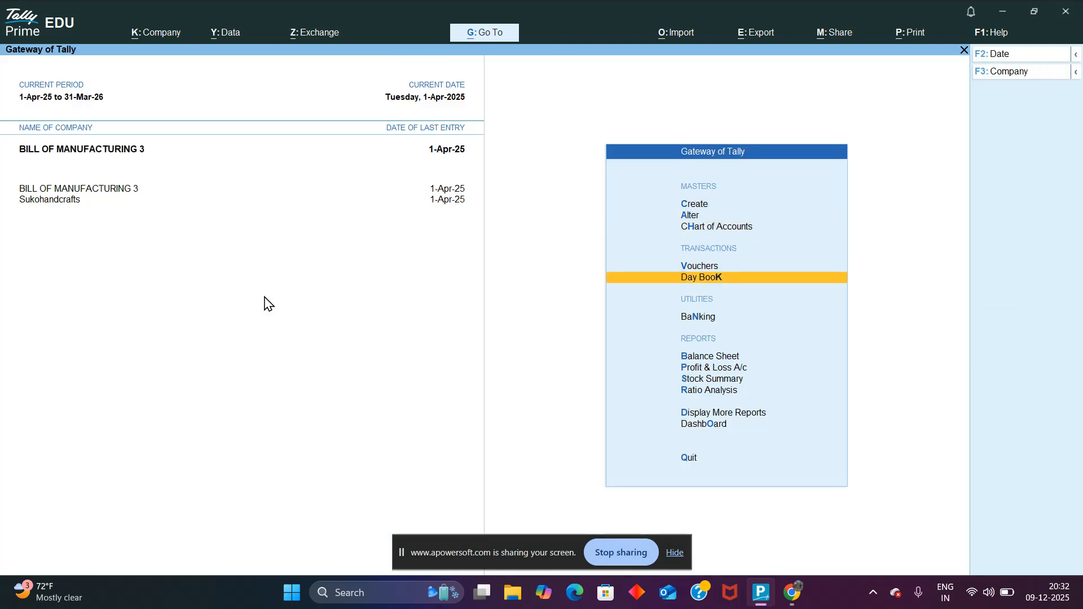
key(Return)
key(Down)
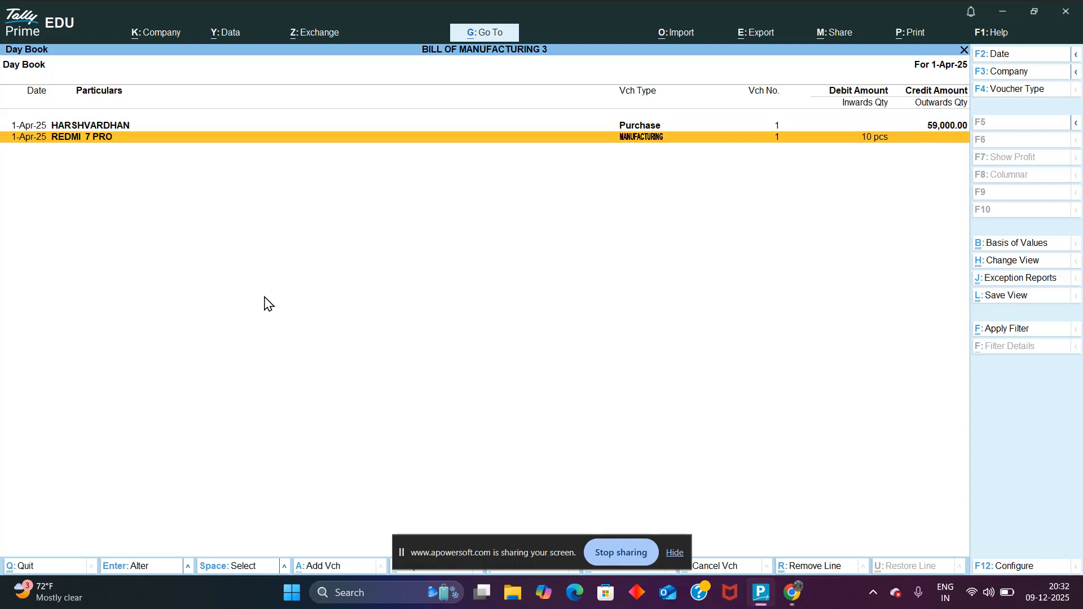
key(ctrl+q)
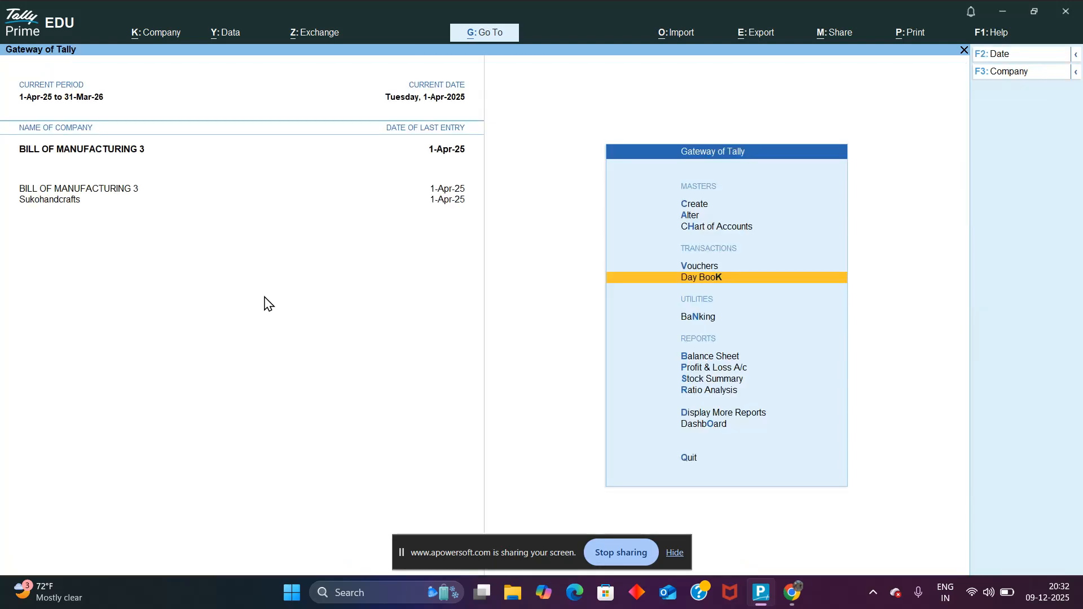
Open a new stock journal voucher of the MANUFACTURING type and leave it without saving.
key(Up)
key(Return)
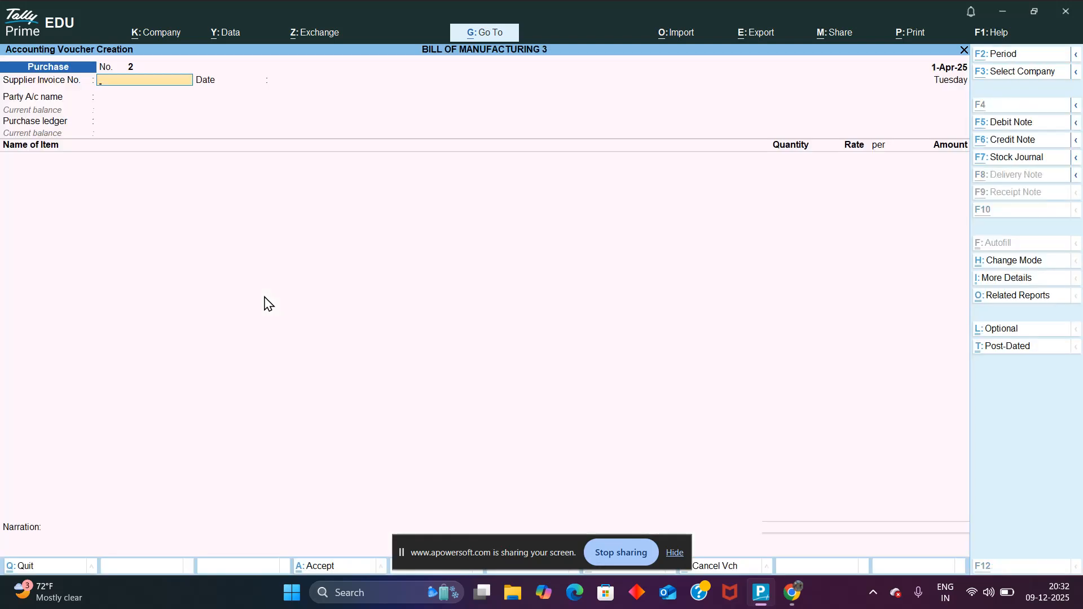
key(alt+F7)
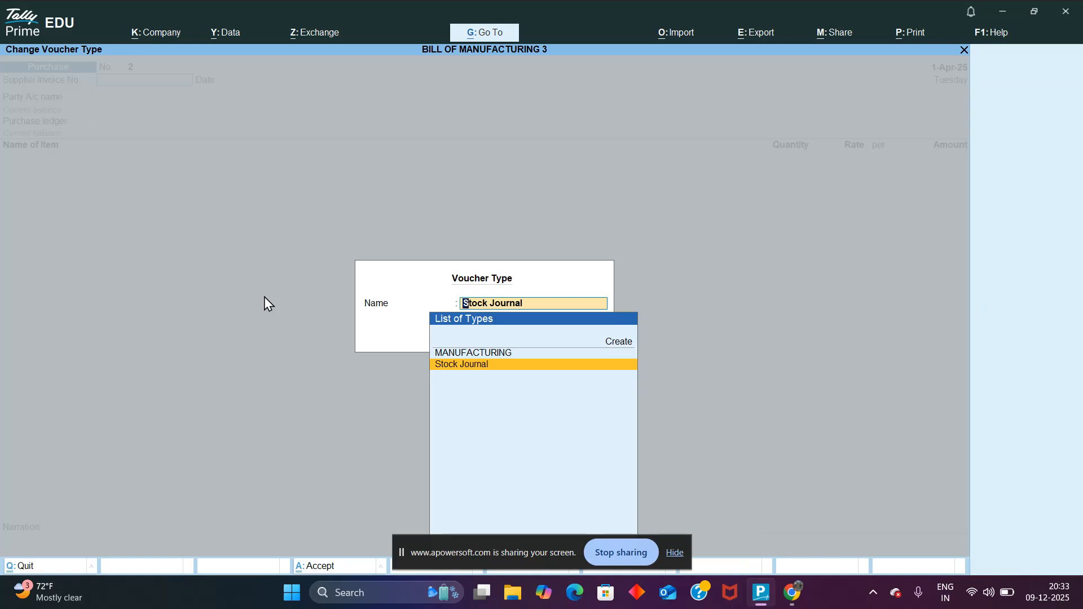
key(Up)
key(Down)
key(Escape)
key(alt+F7)
key(Up)
key(Down)
key(Up)
key(Down)
key(Up)
key(Return)
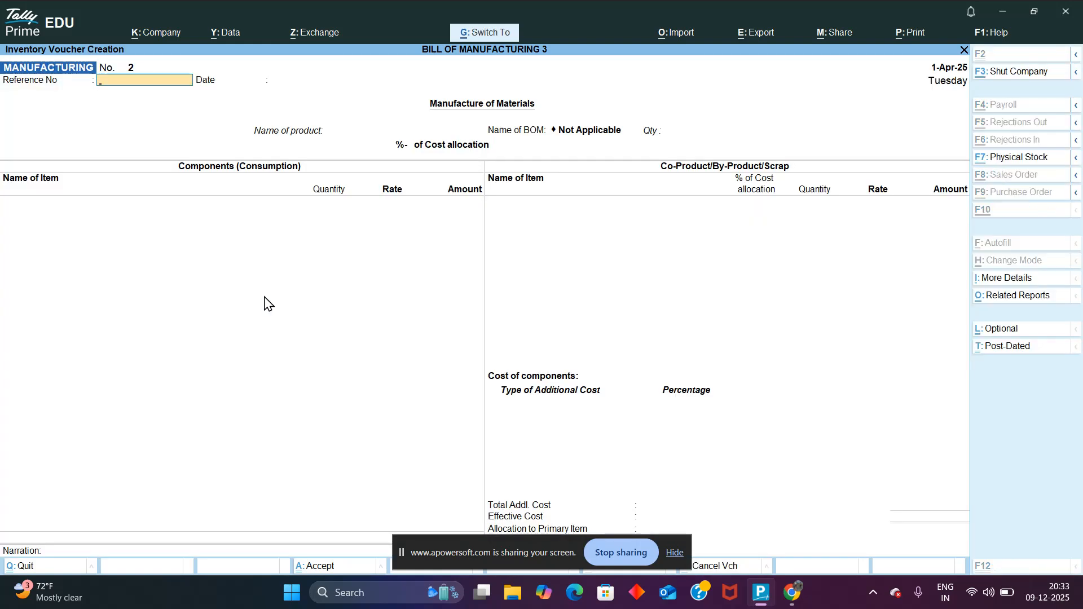
key(Escape)
Open the REDMI 7 PRO manufacturing voucher from the Day Book and set its reference number to REFRE/0254.
key(Down)
key(Return)
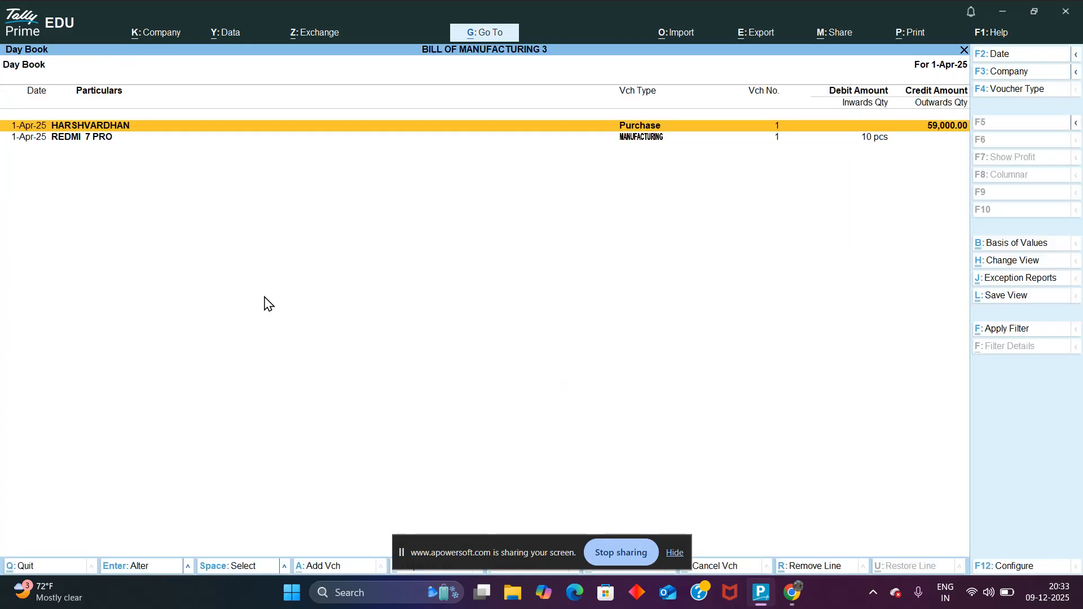
key(Down)
key(Return)
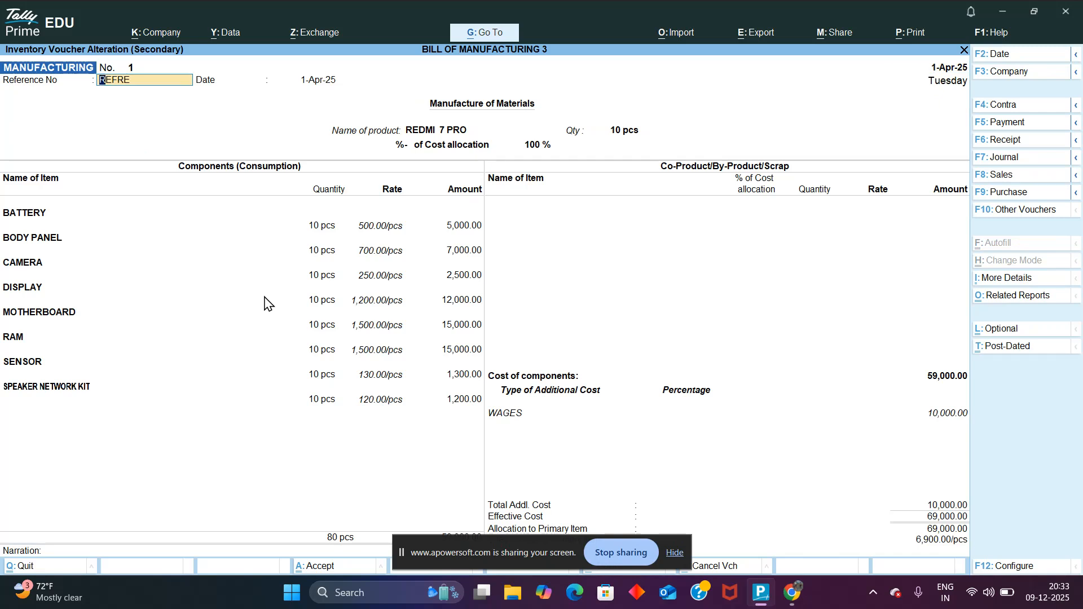
text(REFRE/0254)
key(Return)
key(Return)
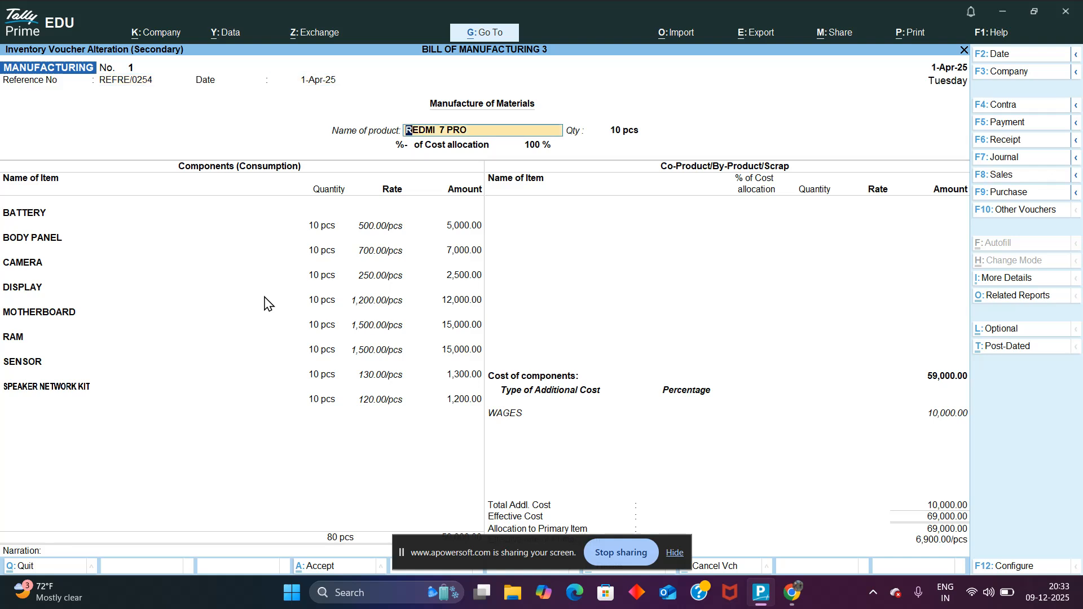
Examine the REDMI 7 PRO stock item master up to its BOM option and accept it.
key(ctrl)
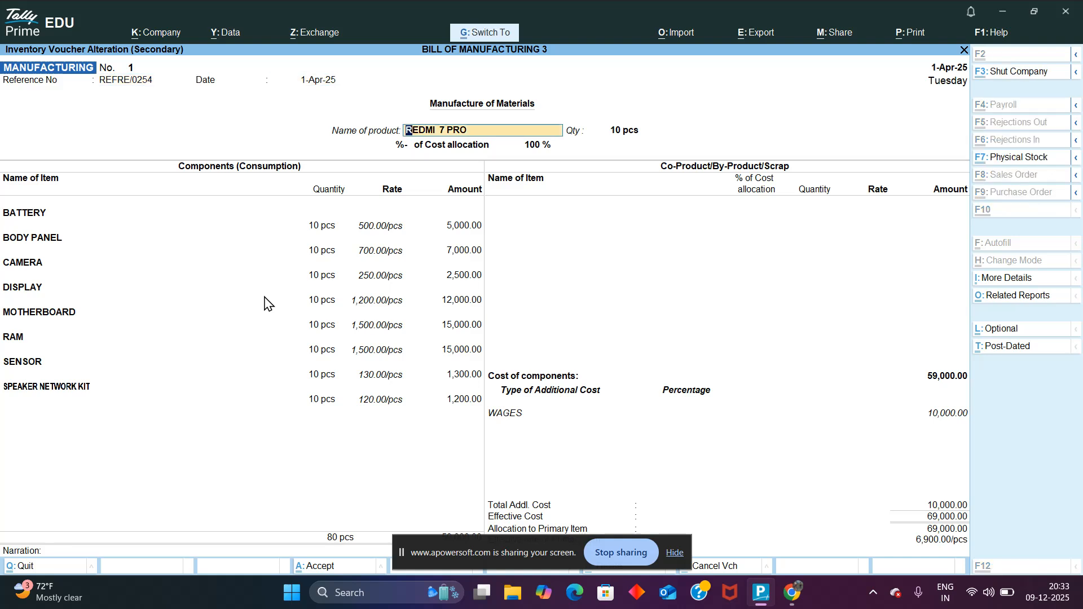
key(ctrl+Return)
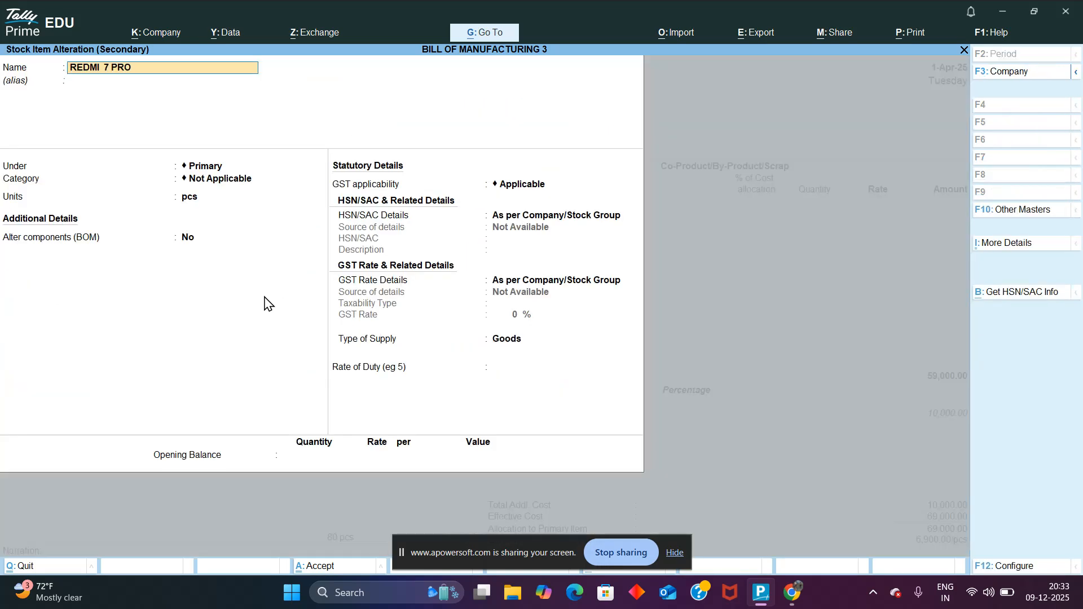
key(Return)
key(Return)
key(Return)
key(Return)
key(Return)
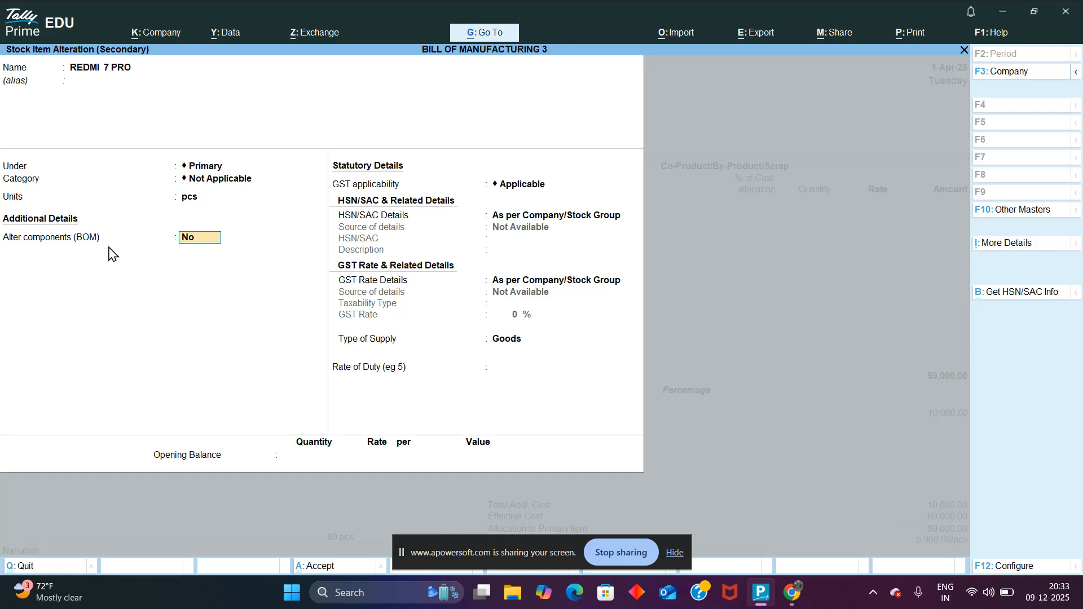
key(ctrl)
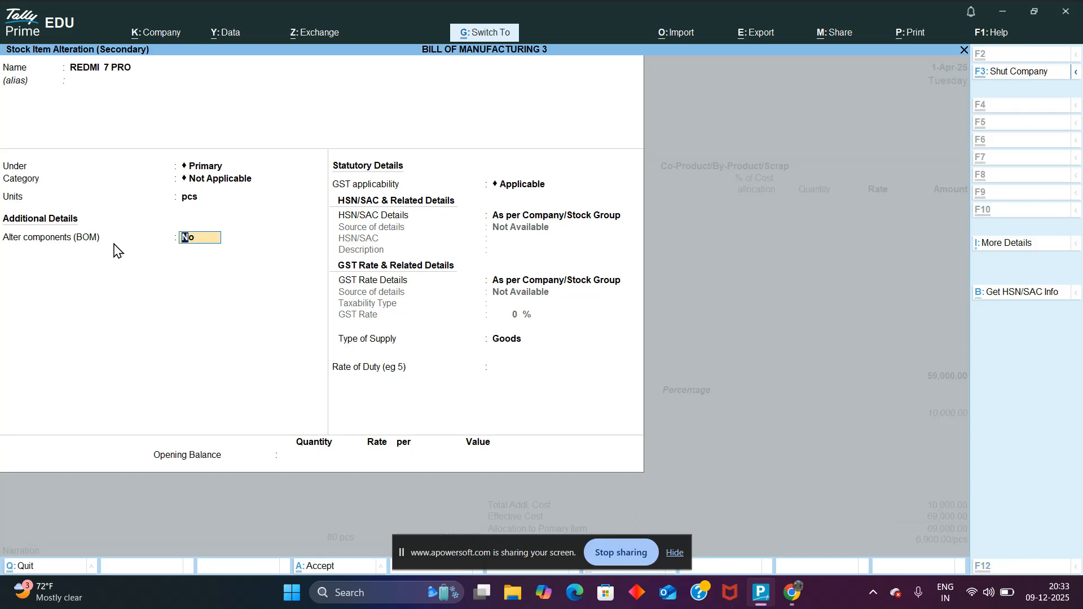
key(ctrl+a)
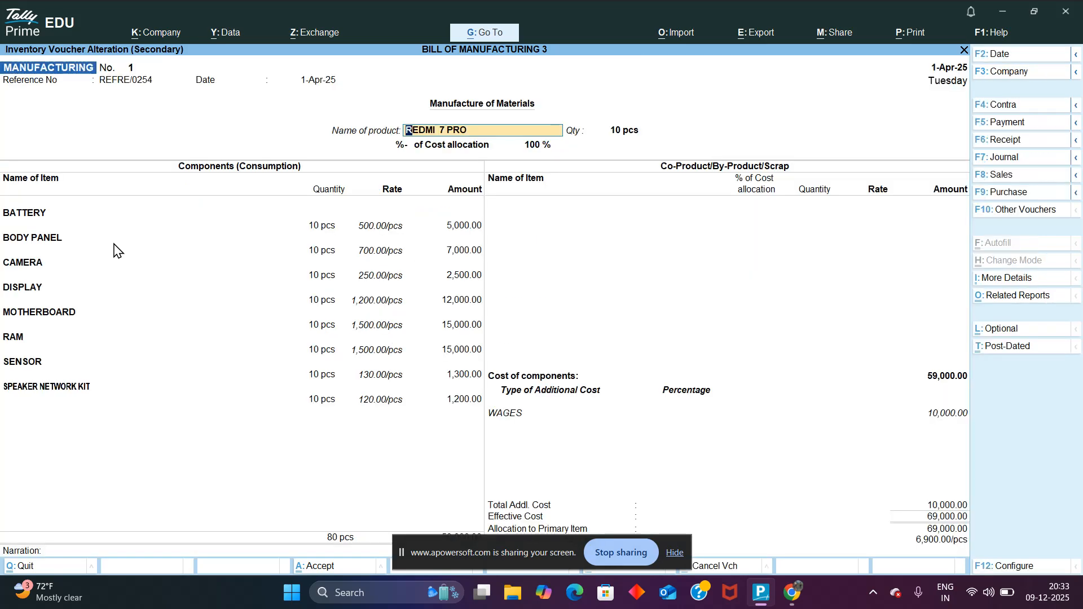
Begin a new stock item from the voucher's product field and name it REDMI NOTE 7 PRO.
key(Return)
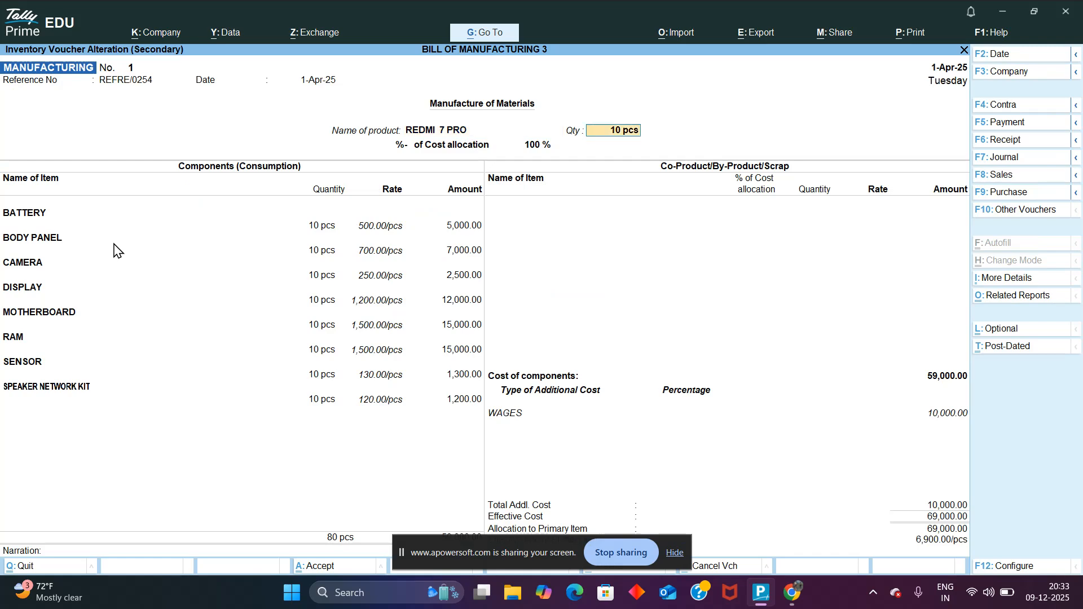
key(shift+Tab)
key(ctrl)
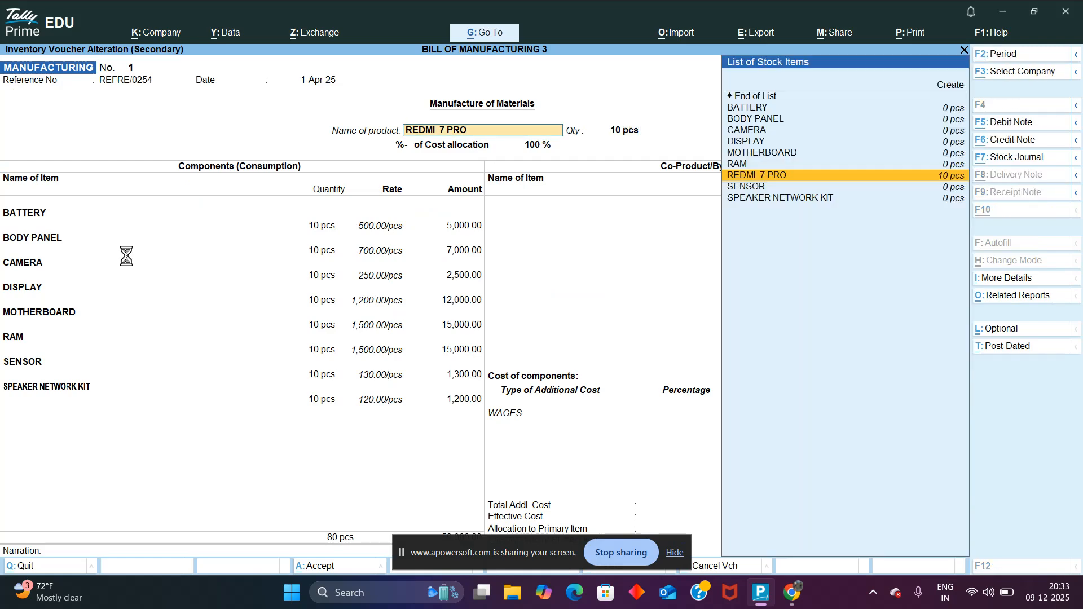
key(alt+c)
text(REDM)
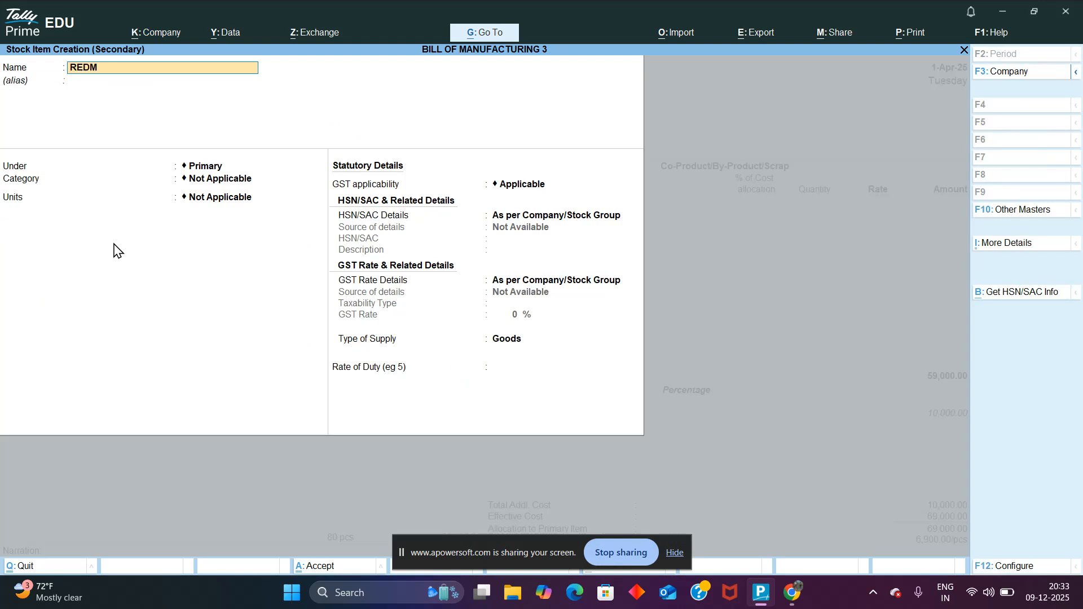
text(I NOTE 7 PRO)
Set the new item's units to pcs and enable setting its components (BOM).
key(Return)
key(Return)
key(Return)
key(Return)
key(Down)
key(Return)
key(y)
key(Return)
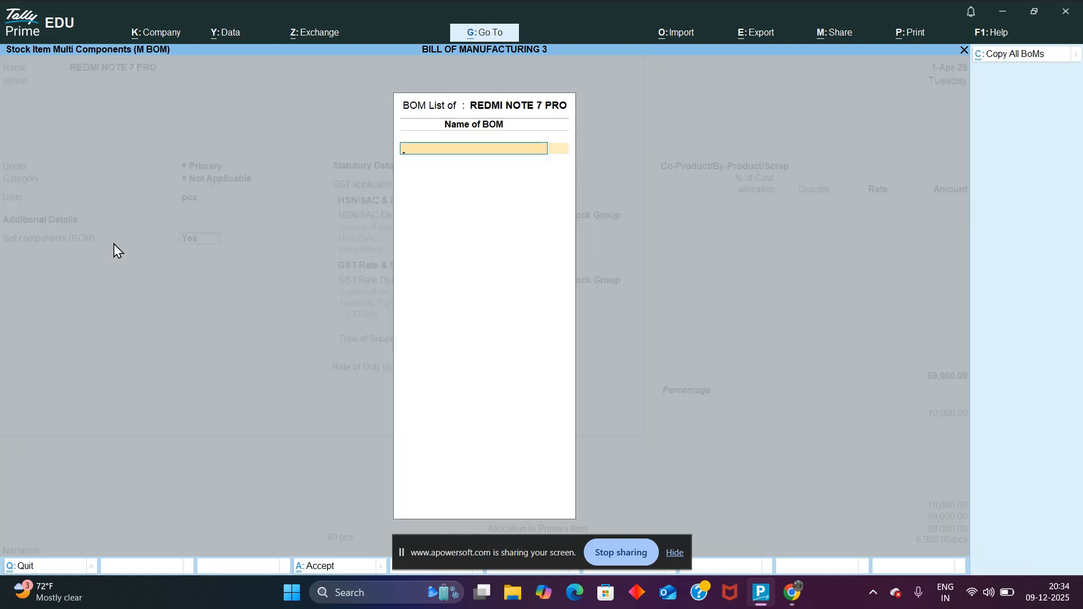
Name the bill of materials REDMI NOTE 7 PRO and set its unit of manufacture to 1 pcs.
text(REDMI NOTE 7 PRO)
key(Return)
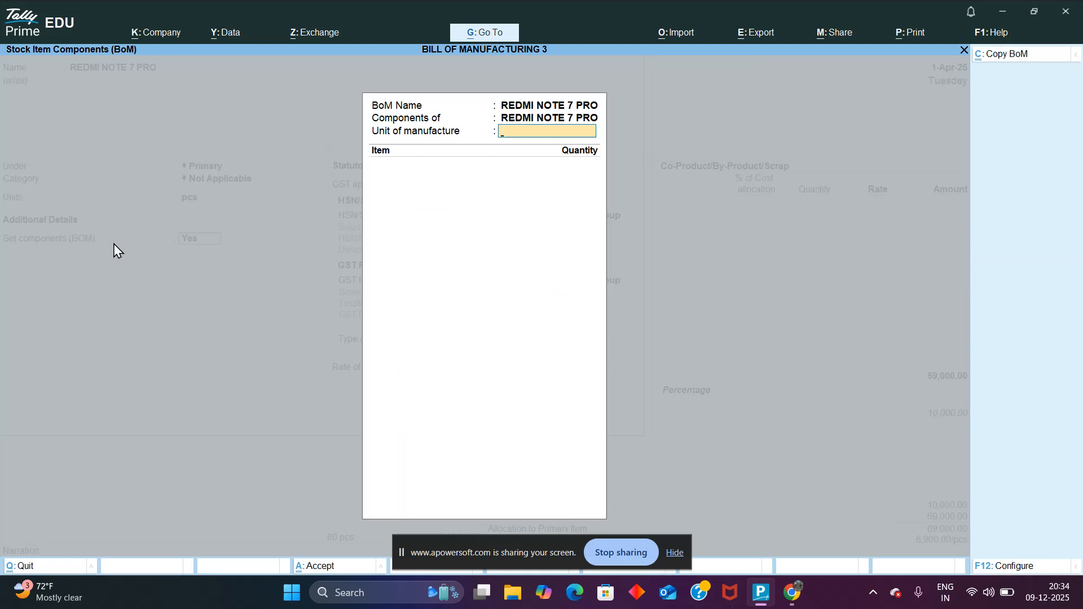
text(1)
key(Return)
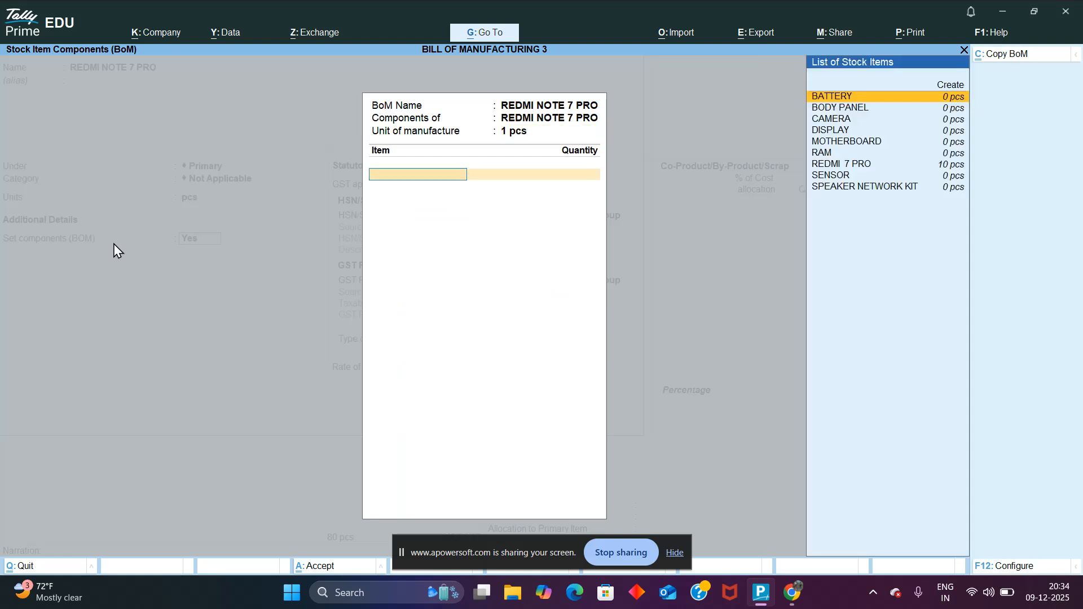
Add BATTERY and BODY PANEL to the bill of materials with a quantity of 1 pcs each.
key(Return)
text(1)
key(Return)
key(Down)
key(Down)
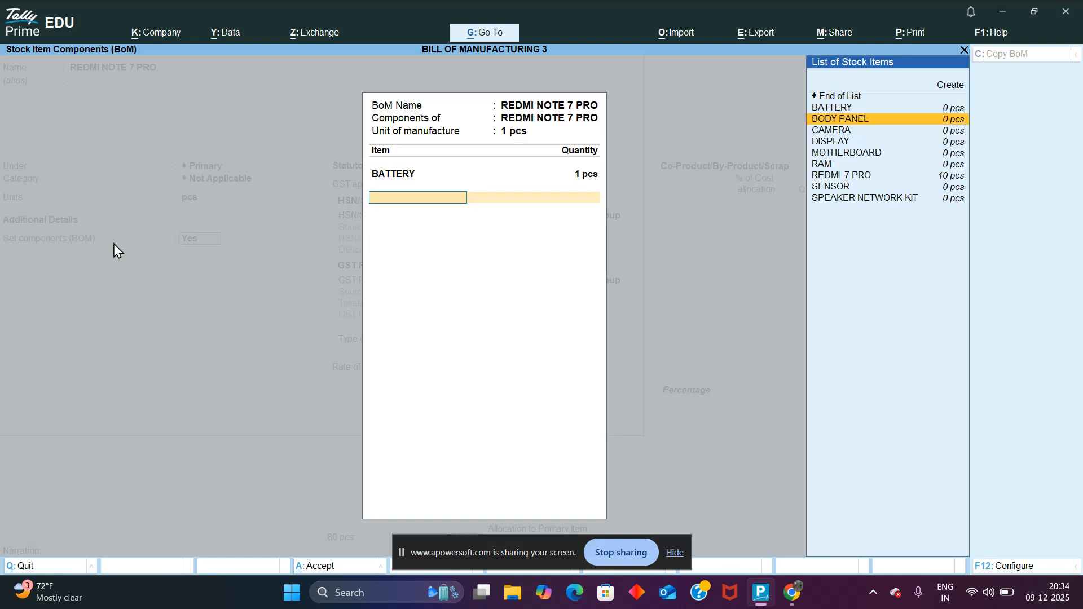
key(Return)
text(1)
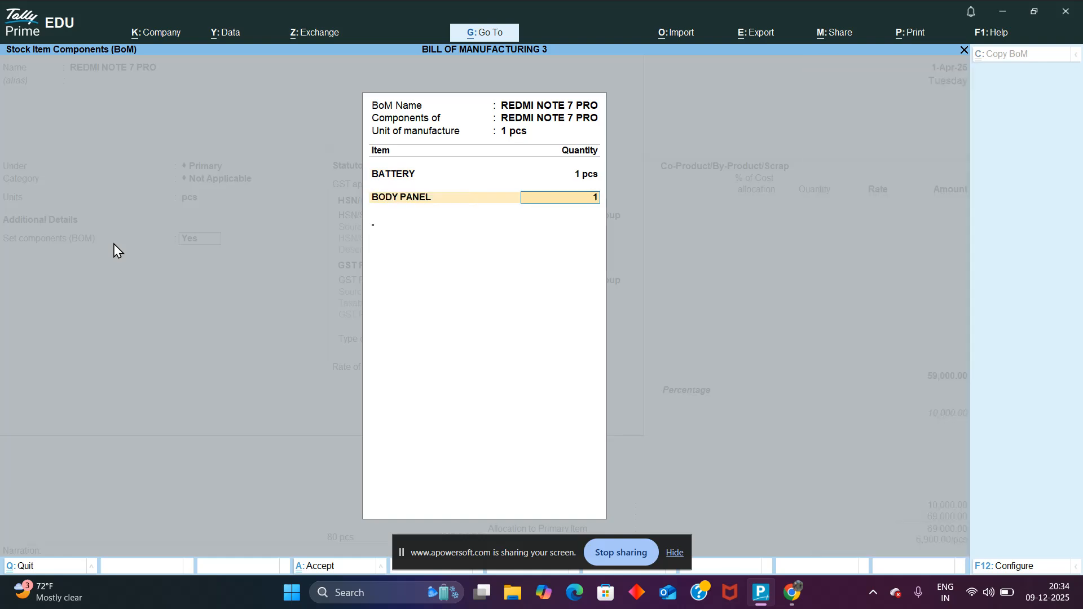
key(Return)
Add CAMERA and DISPLAY to the bill of materials with a quantity of 1 pcs each.
key(Down)
key(Down)
key(Down)
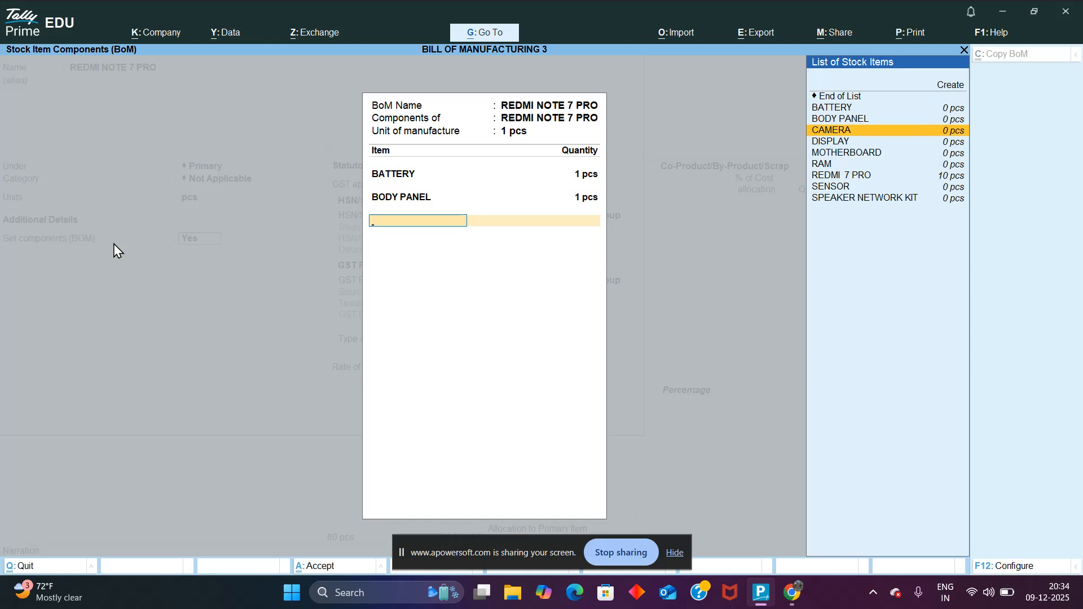
key(Return)
text(1)
key(Return)
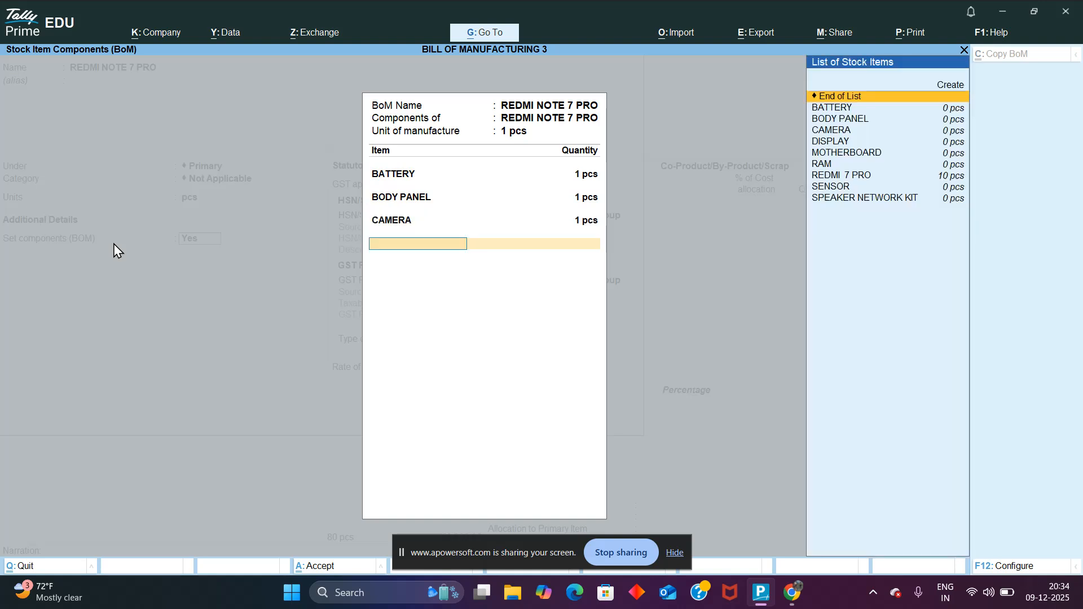
key(Down)
key(Down)
key(Down)
key(Down)
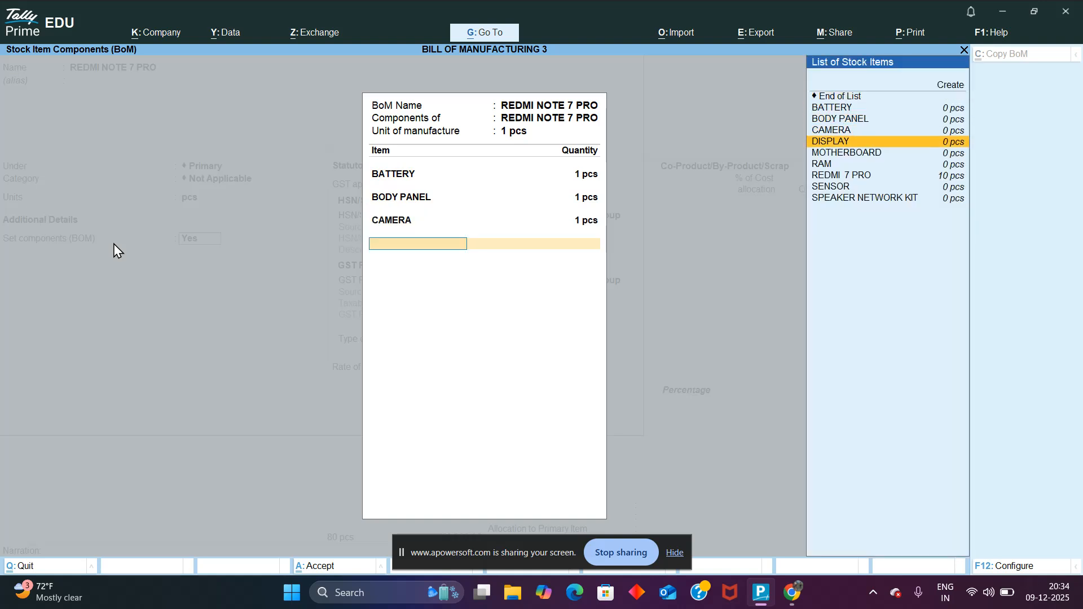
key(Return)
text(1)
key(Return)
Complete the DISPLAY component line in the bill of materials with a quantity of 1 pcs.
key(Down)
key(Down)
key(Down)
key(Down)
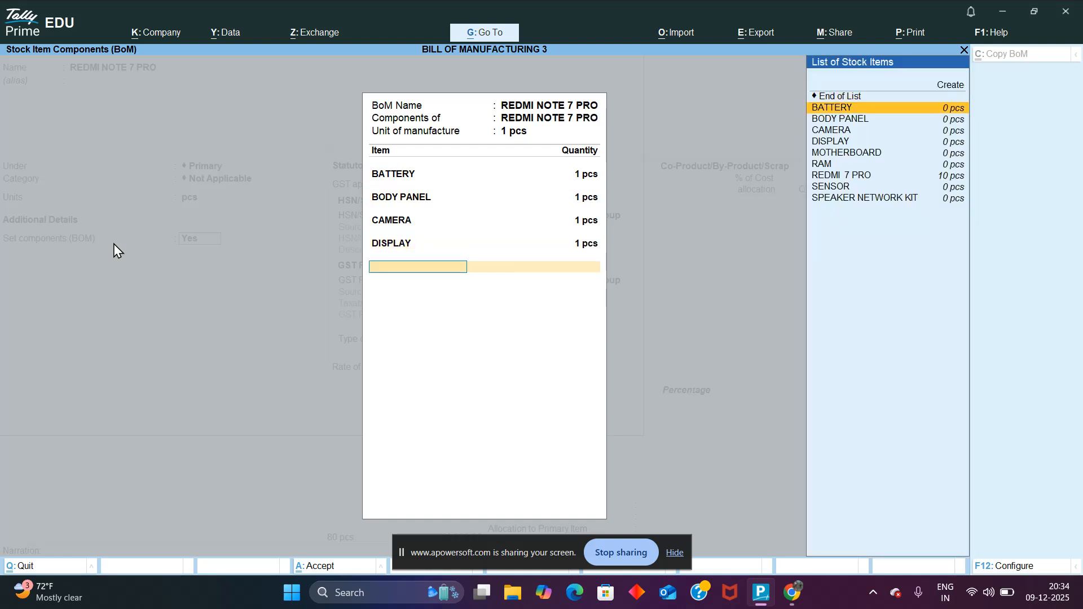
Close the REDMI NOTE 7 PRO bill of materials and its stock item creation, returning to the manufacturing voucher.
key(Down)
key(Down)
key(Down)
key(Down)
key(Down)
key(ctrl)
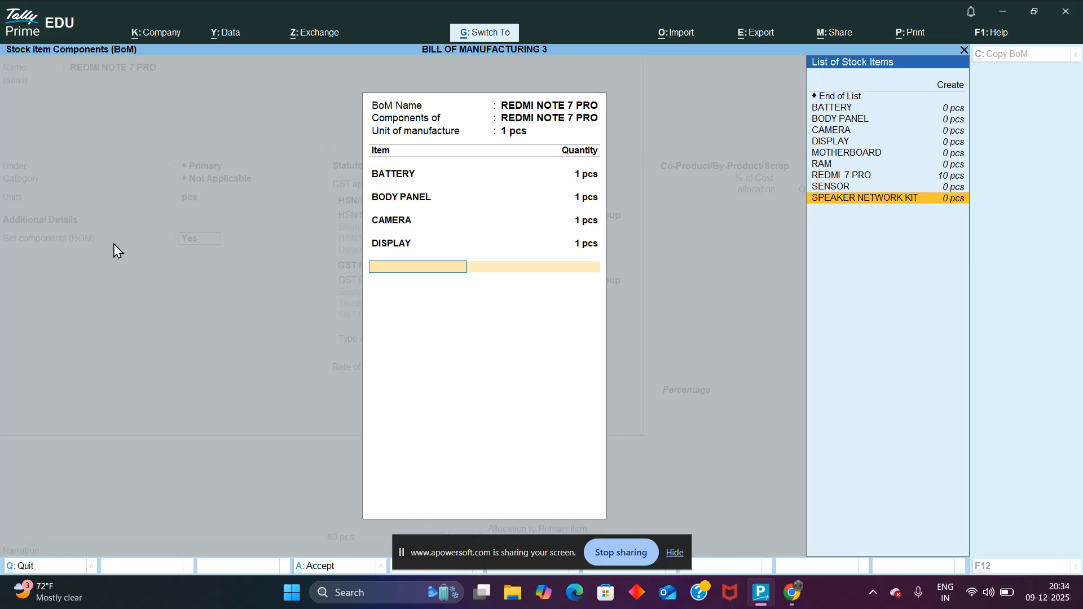
key(ctrl+a)
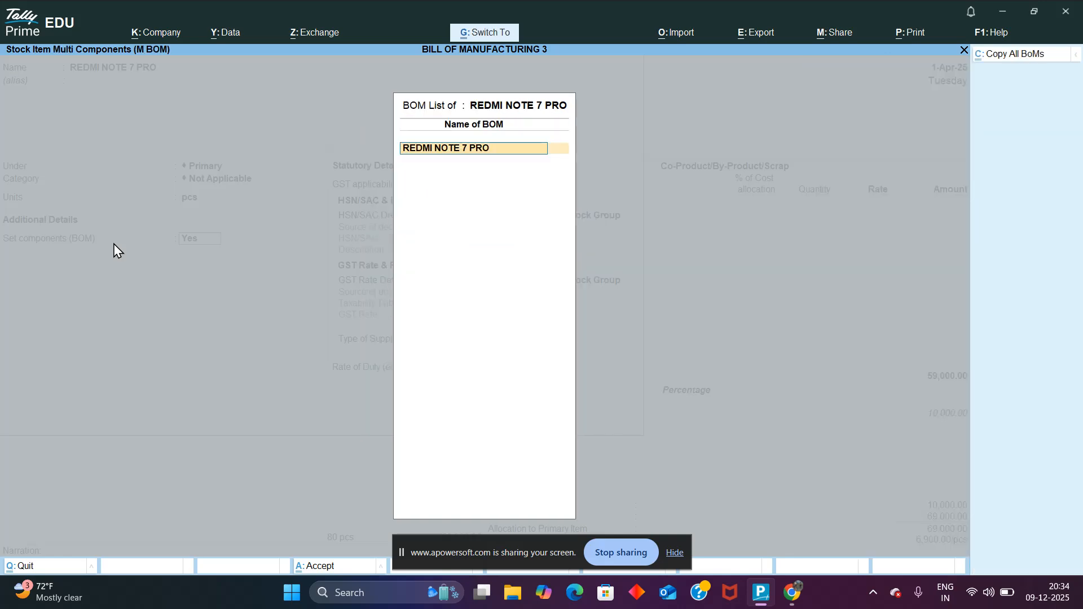
key(ctrl+a)
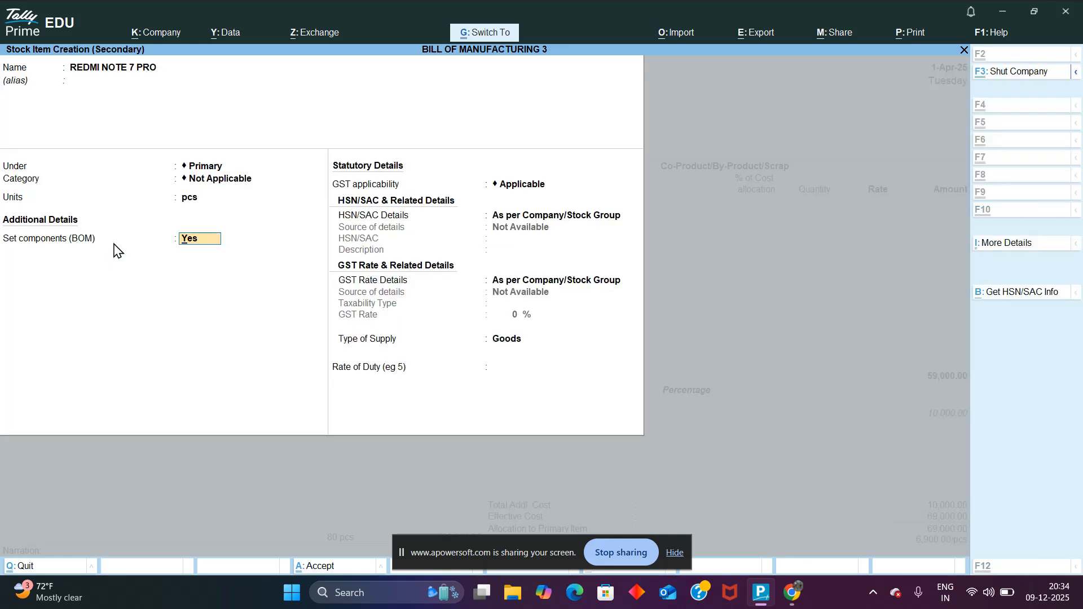
key(ctrl+a)
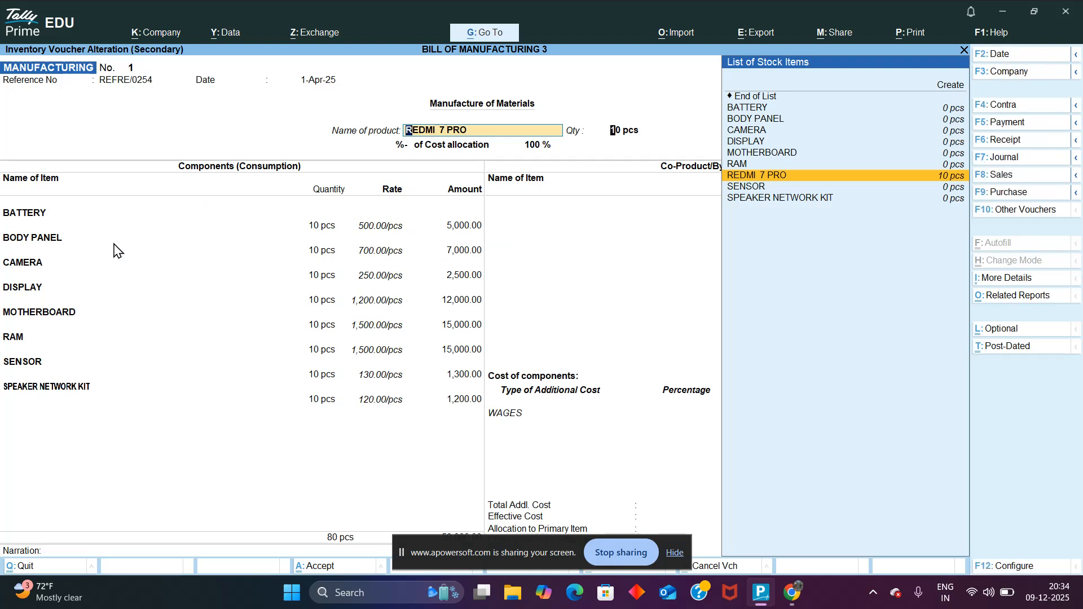
Re-enter the quantity of REDMI 7 PRO in the manufacturing voucher as 10 pcs.
key(Return)
key(BackSpace)
text(1)
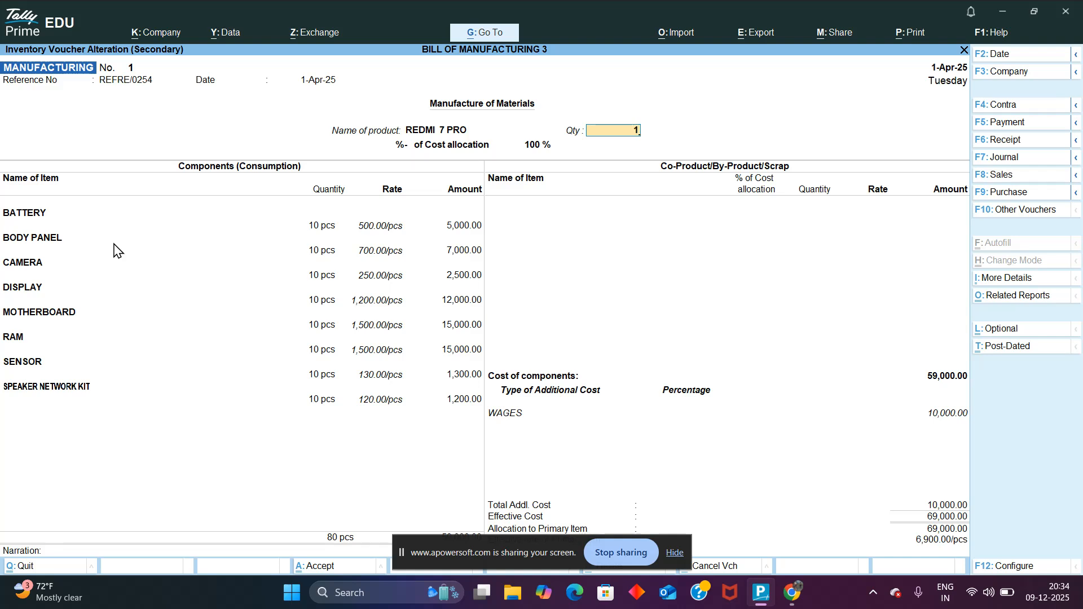
key(Return)
key(BackSpace)
text(10 pcs)
key(Return)
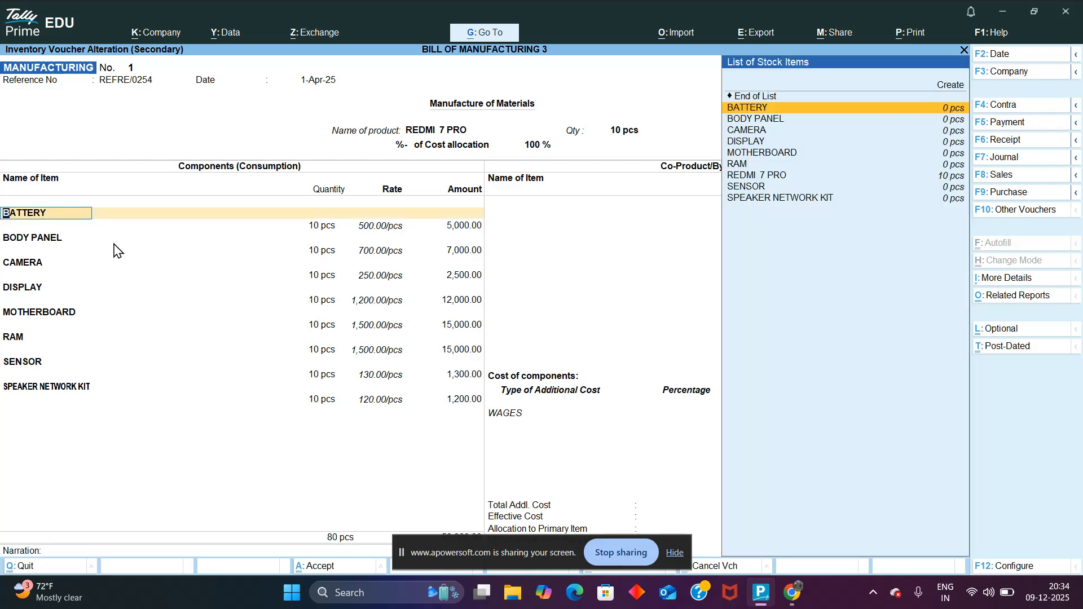
Set the quantity of REDMI 7 PRO manufactured to 50 pcs.
key(BackSpace)
text(50)
key(Return)
Set the manufactured quantity of REDMI 7 PRO back to 10 pcs.
key(BackSpace)
key(BackSpace)
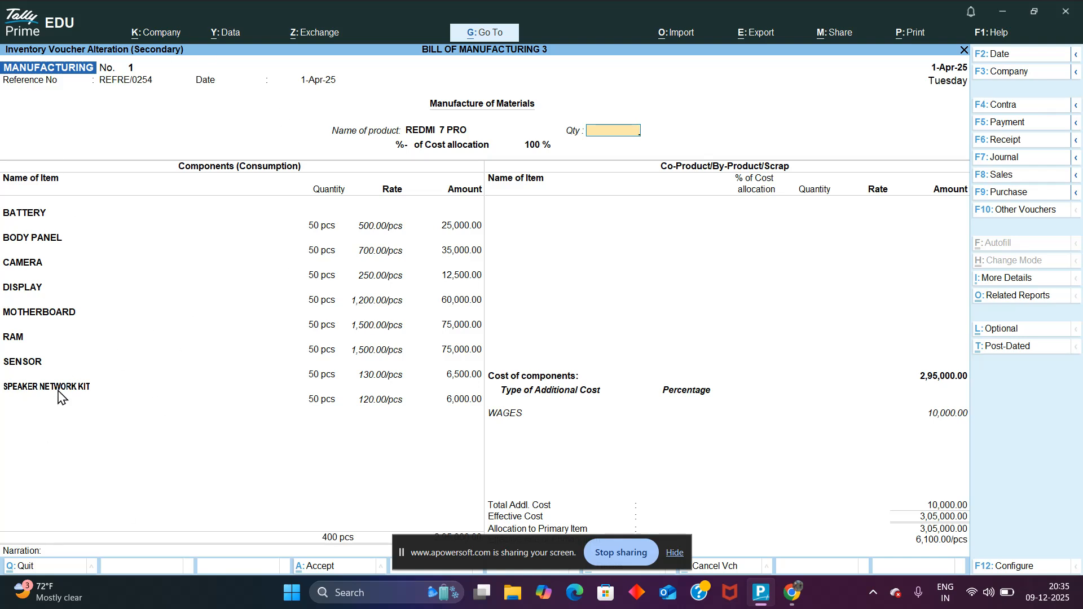
text(10)
key(Return)
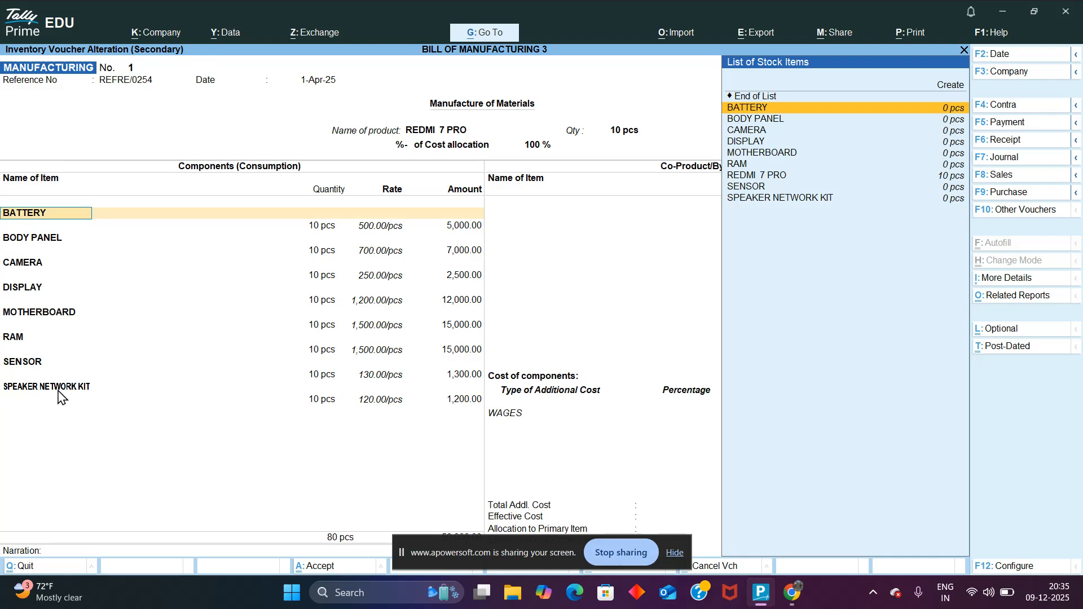
Check the voucher configuration and the BATTERY stock item's configuration for the Set Components List (Bill of Materials) option.
key(F12)
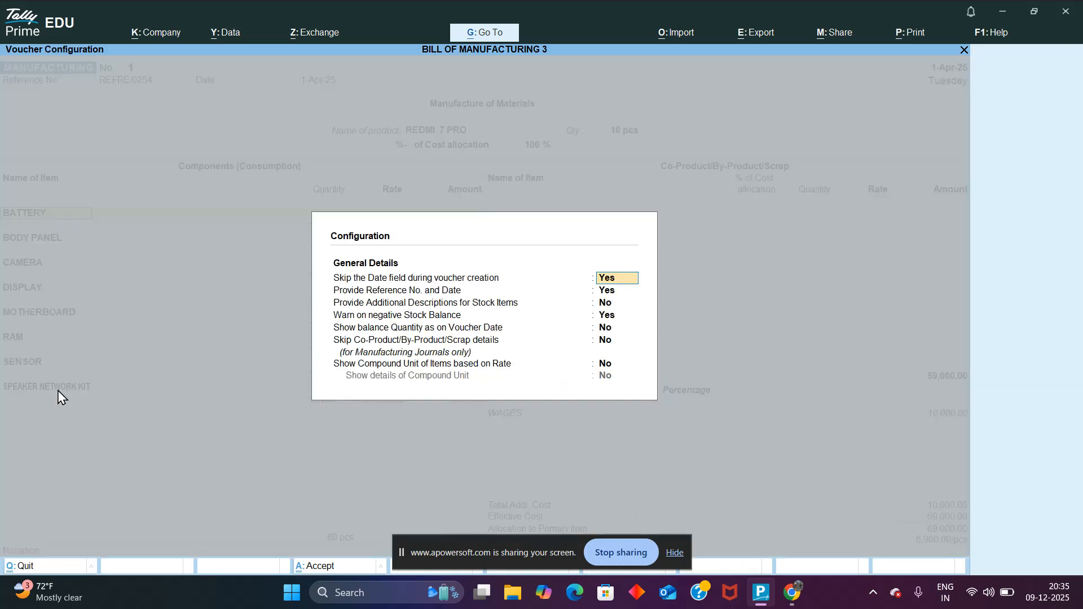
key(Escape)
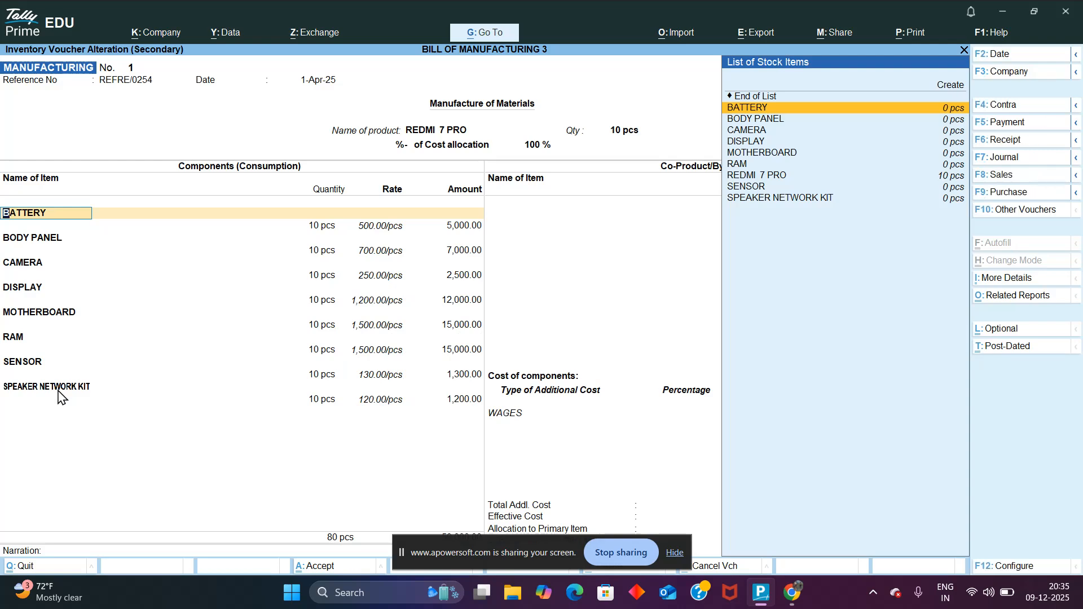
key(ctrl+Return)
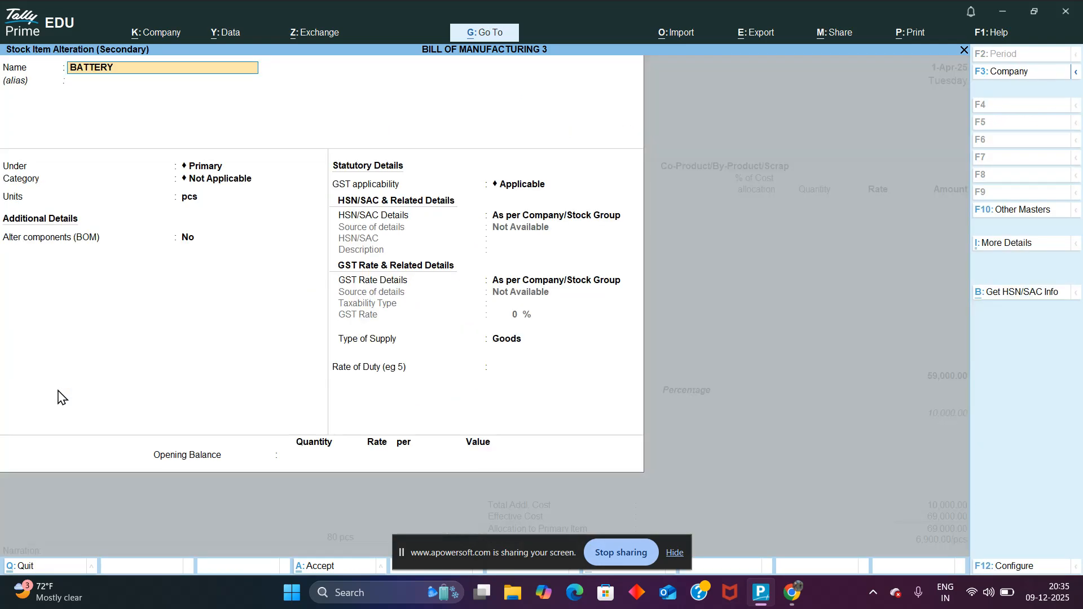
key(F12)
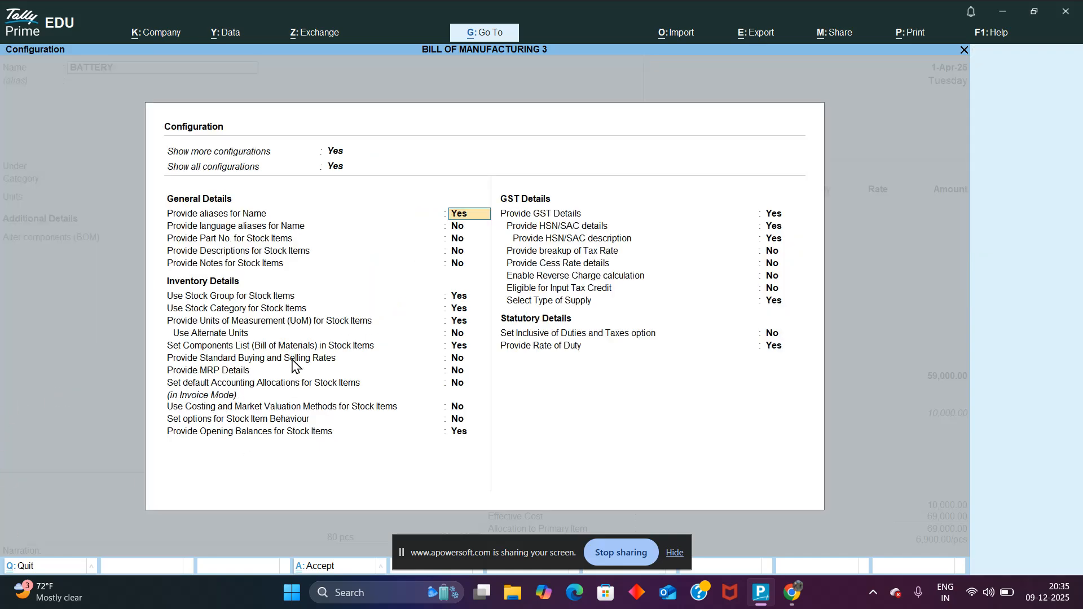
key(Down)
key(Down)
key(Down)
key(Down)
key(Down)
key(Down)
key(Down)
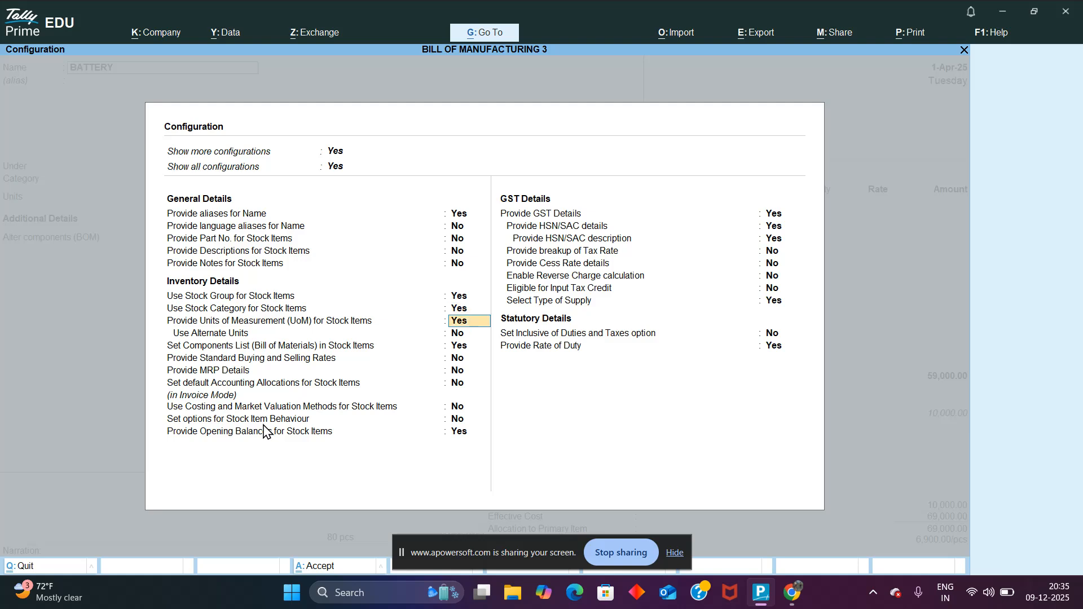
key(Down)
key(Down)
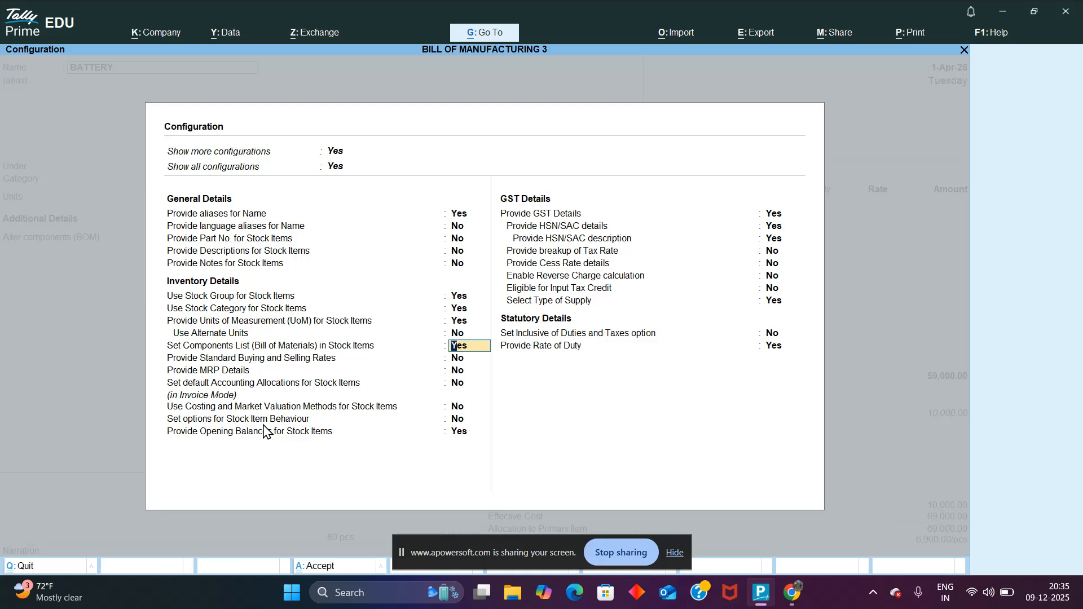
key(ctrl+a)
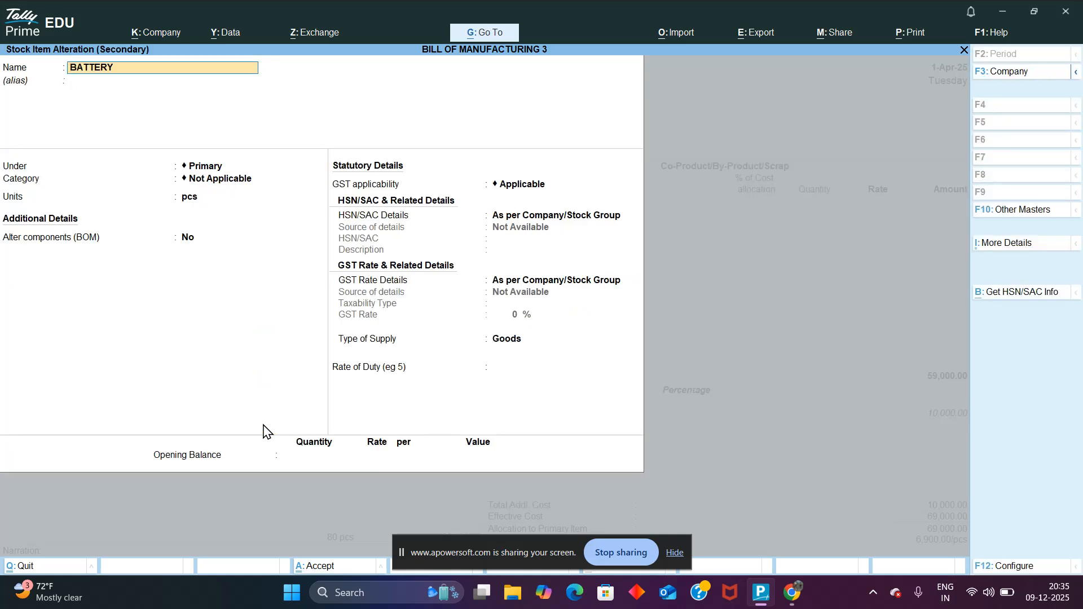
key(ctrl+a)
Go through the REDMI 7 PRO manufacturing voucher's components and WAGES cost without changes and save the voucher.
key(Return)
key(Return)
key(Return)
key(Return)
key(Return)
key(Return)
key(Return)
key(Return)
key(Return)
key(Return)
key(Return)
key(Return)
key(Return)
key(Return)
key(Return)
key(Return)
key(Return)
key(Return)
key(Return)
key(Return)
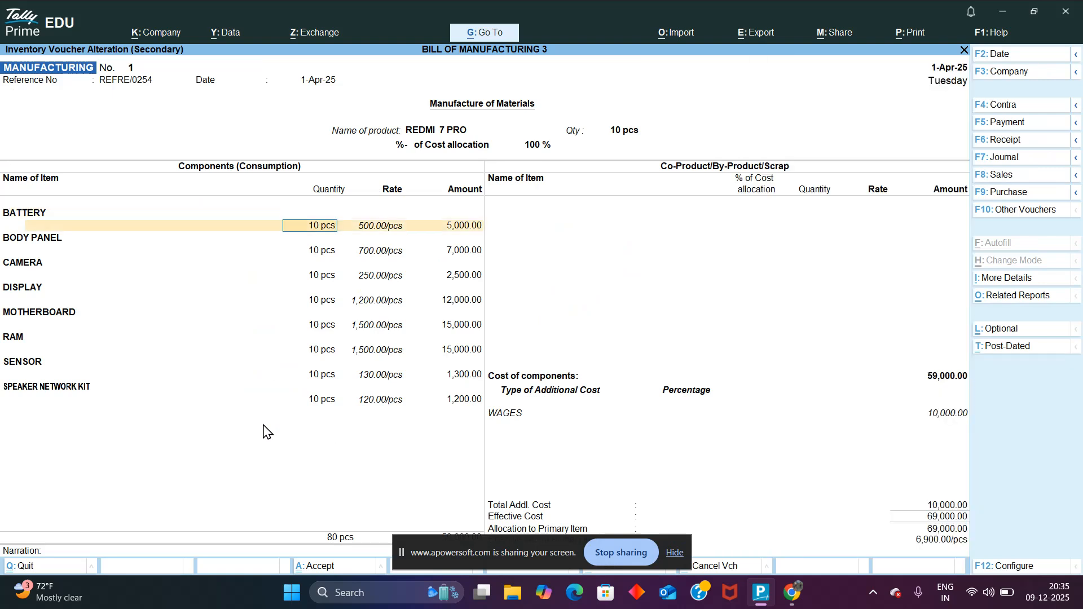
key(Return)
key(Return)
key(Return)
key(Return)
key(Return)
key(Return)
key(Return)
key(Return)
key(Return)
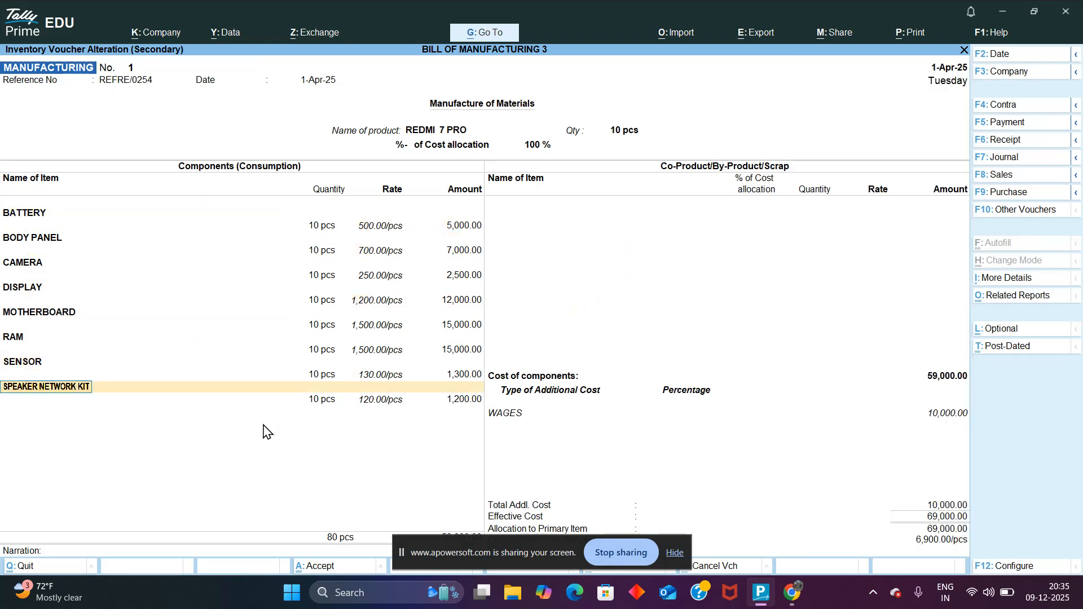
key(Return)
key(Return)
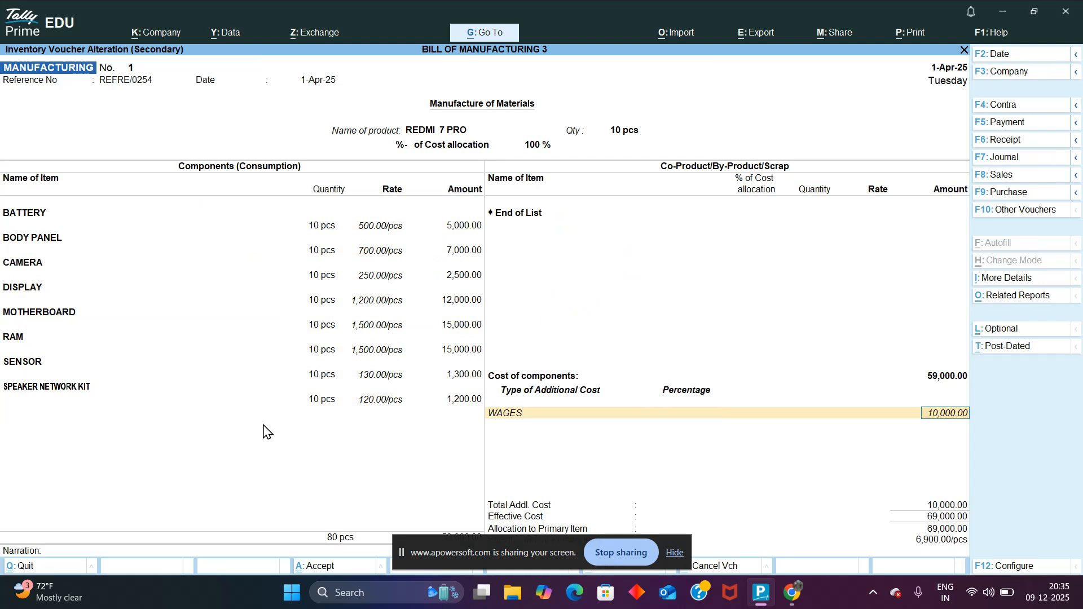
key(Return)
key(Return)
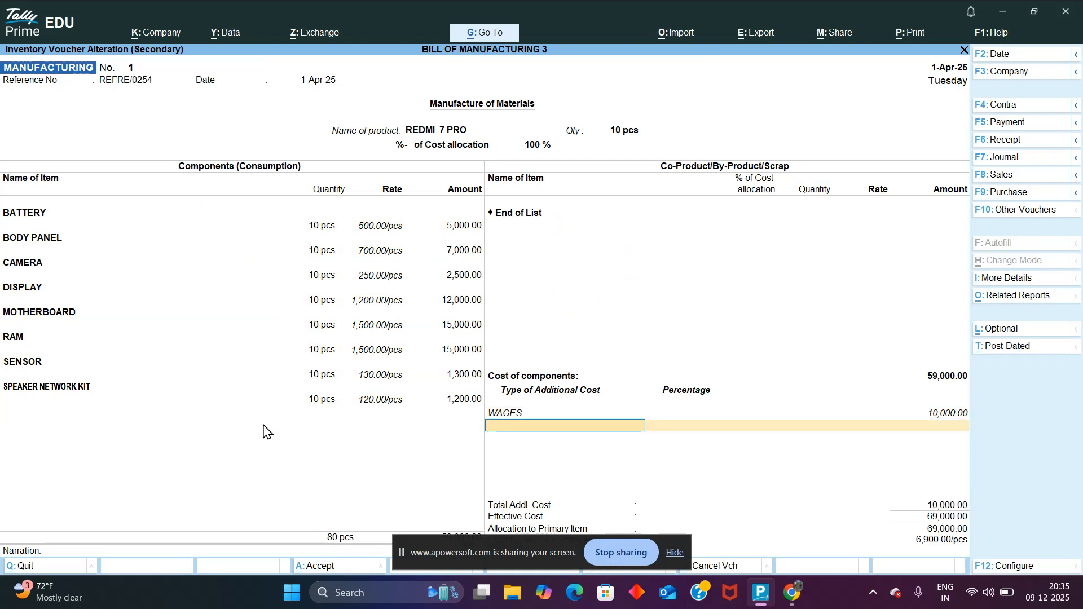
key(Return)
key(Return)
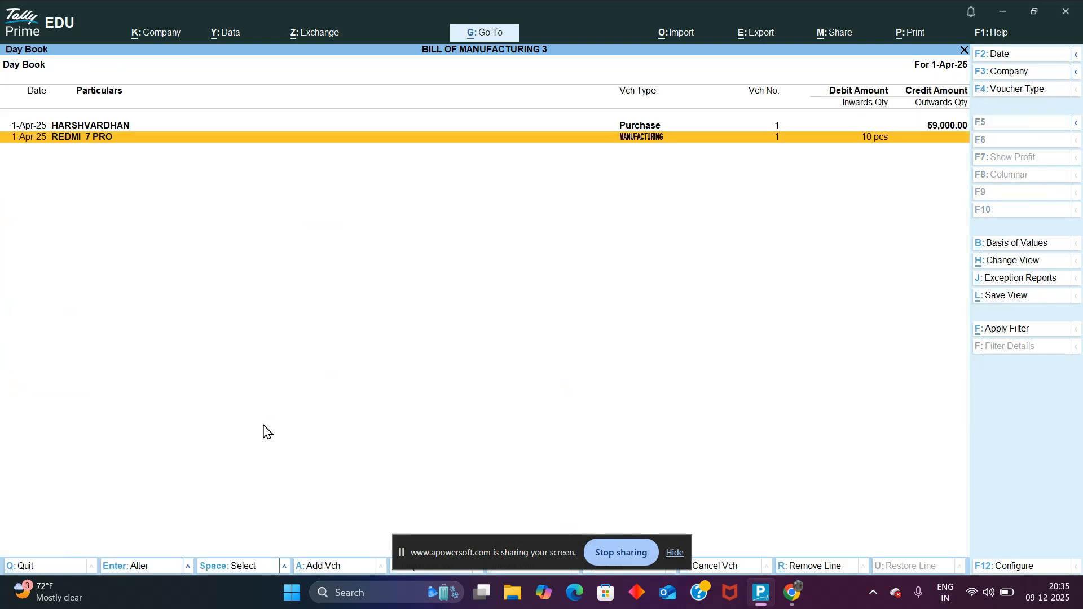
Reopen the purchase voucher and the REDMI 7 PRO manufacturing voucher from the Day Book to check their entries.
key(ctrl)
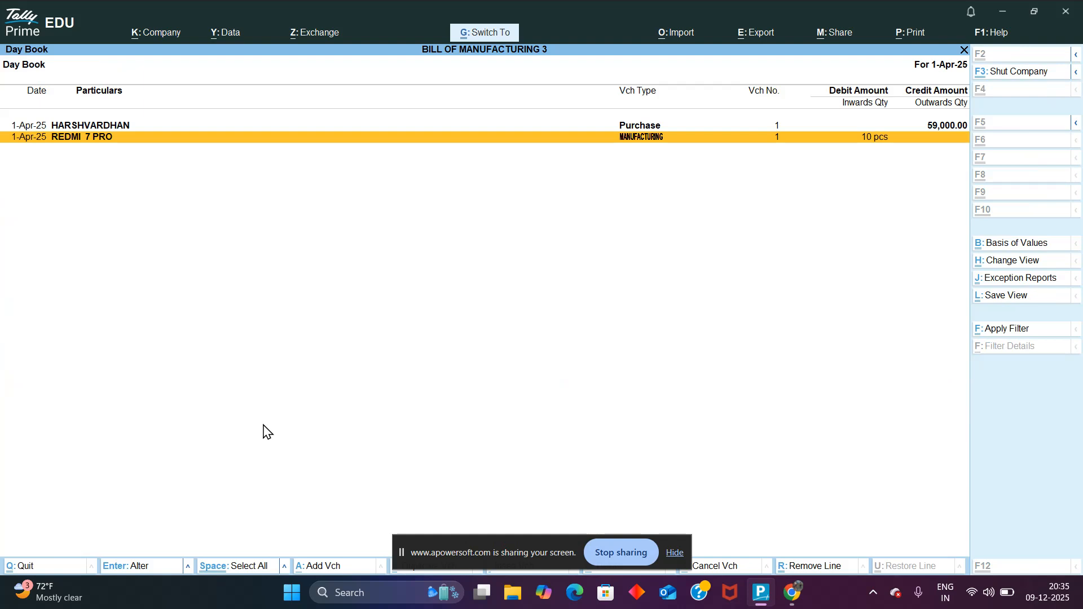
key(Up)
key(Return)
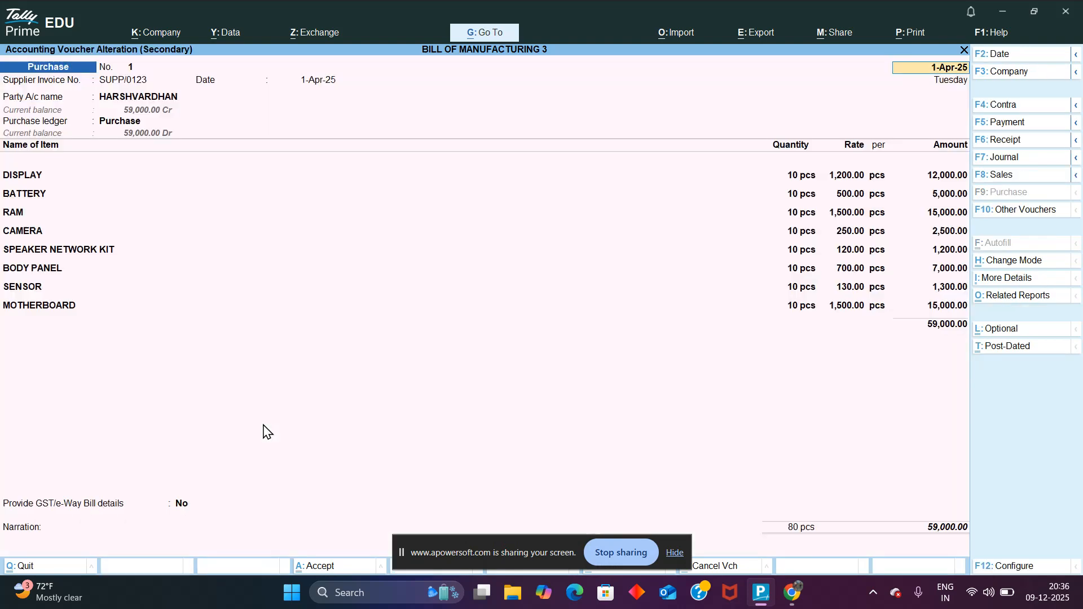
key(ctrl+a)
key(Down)
key(Return)
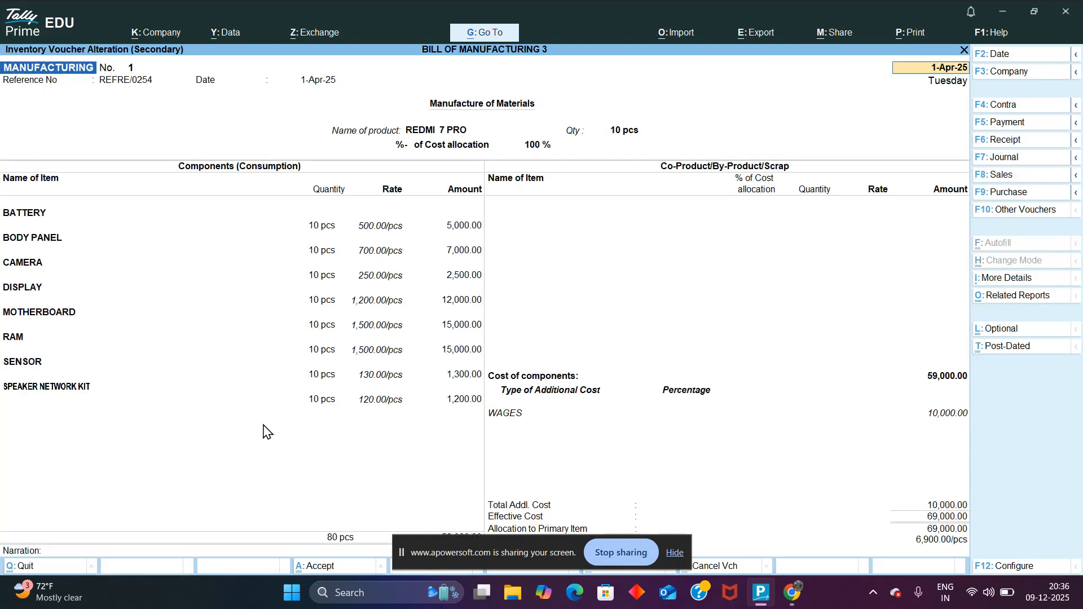
key(ctrl+a)
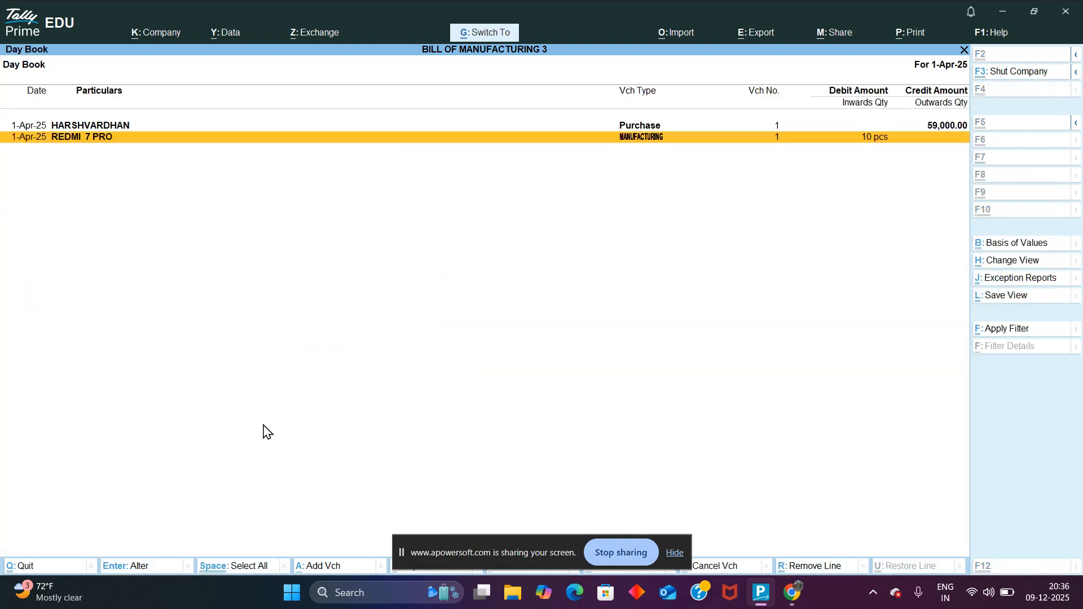
Leave the Day Book and open the Stock Summary to check the closing balance of REDMI 7 PRO.
key(Escape)
key(Down)
key(Down)
key(Down)
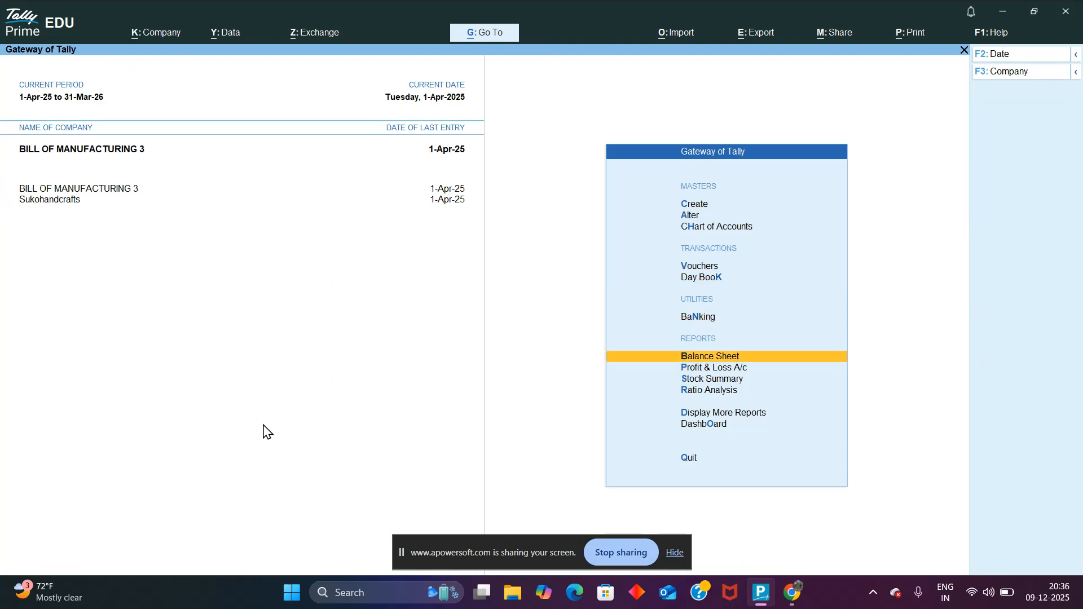
key(Down)
key(Return)
key(ctrl)
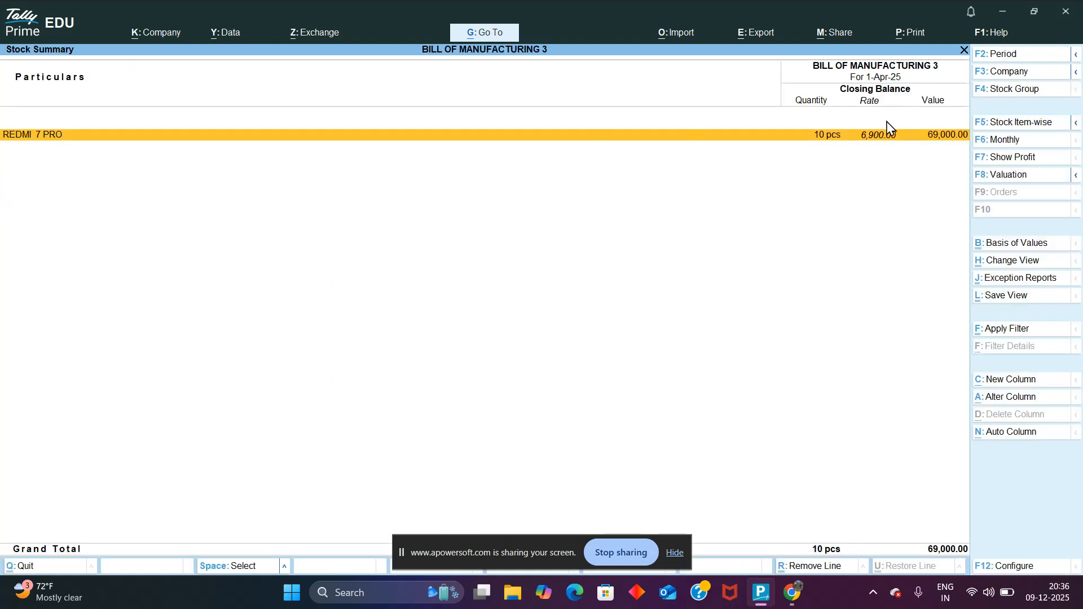
Drill down from REDMI 7 PRO in the Stock Summary to its manufacturing voucher, then return to the Gateway of Tally.
key(Return)
key(Return)
key(Return)
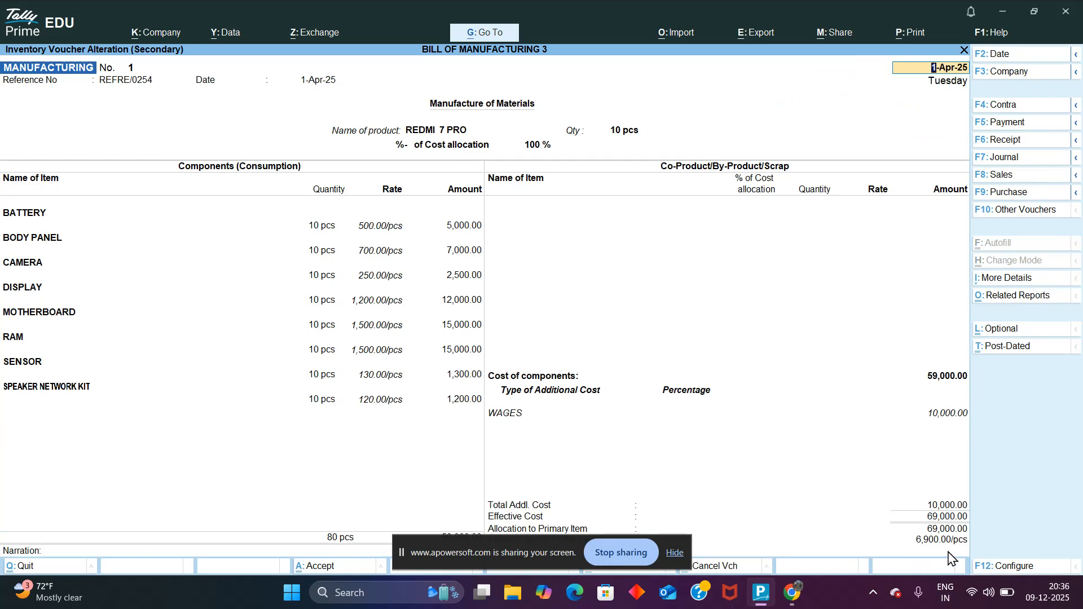
key(ctrl+q)
key(ctrl+q)
key(ctrl+q)
key(ctrl+q)
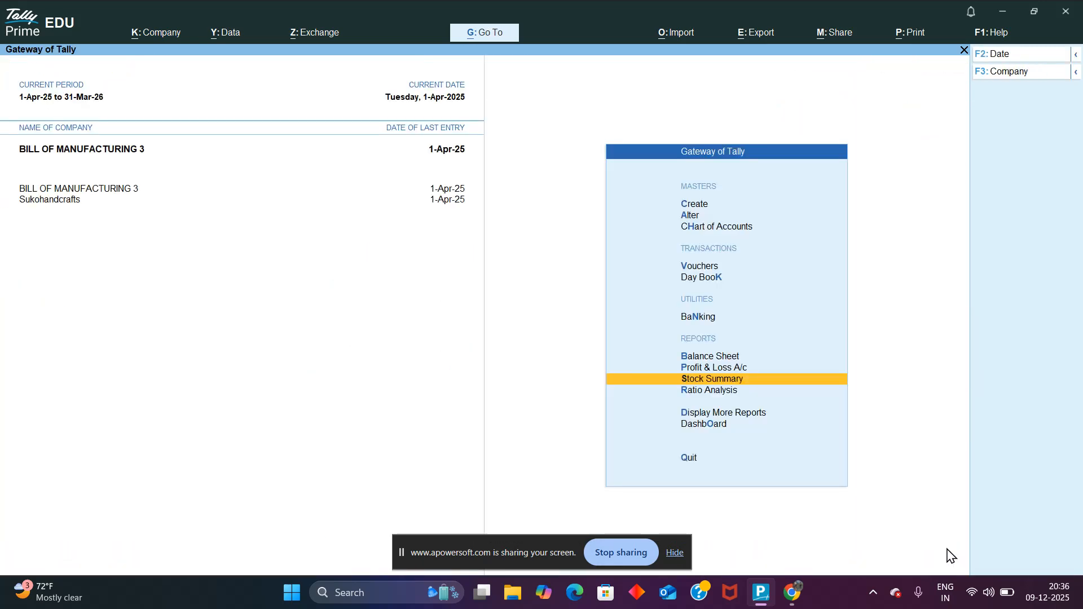
Open voucher creation, view a blank Sales voucher and return to the Gateway of Tally.
key(Up)
key(Up)
key(Up)
key(Up)
key(Up)
key(Return)
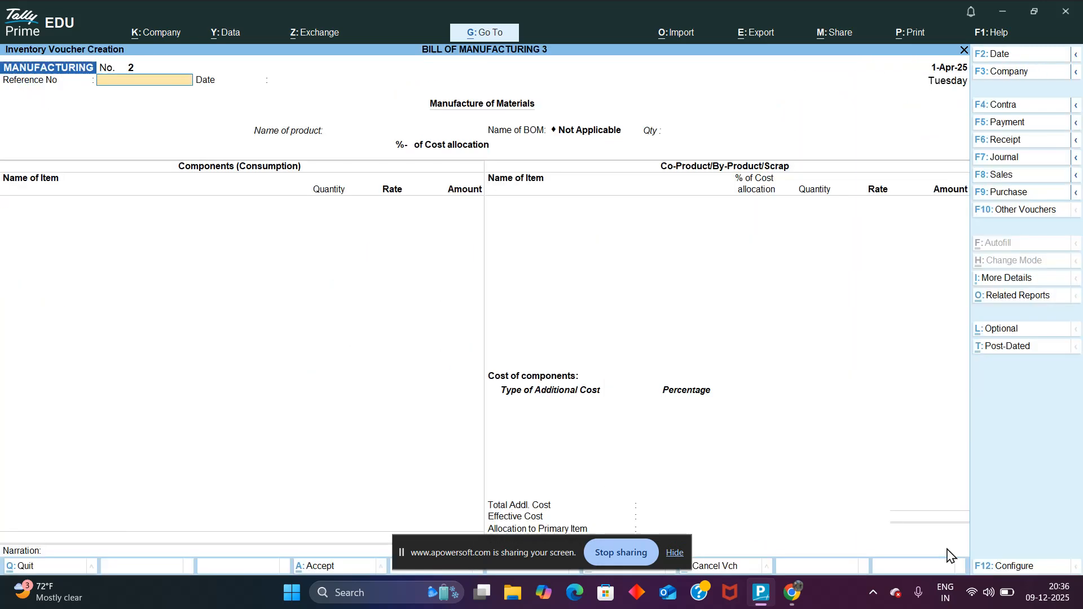
key(F8)
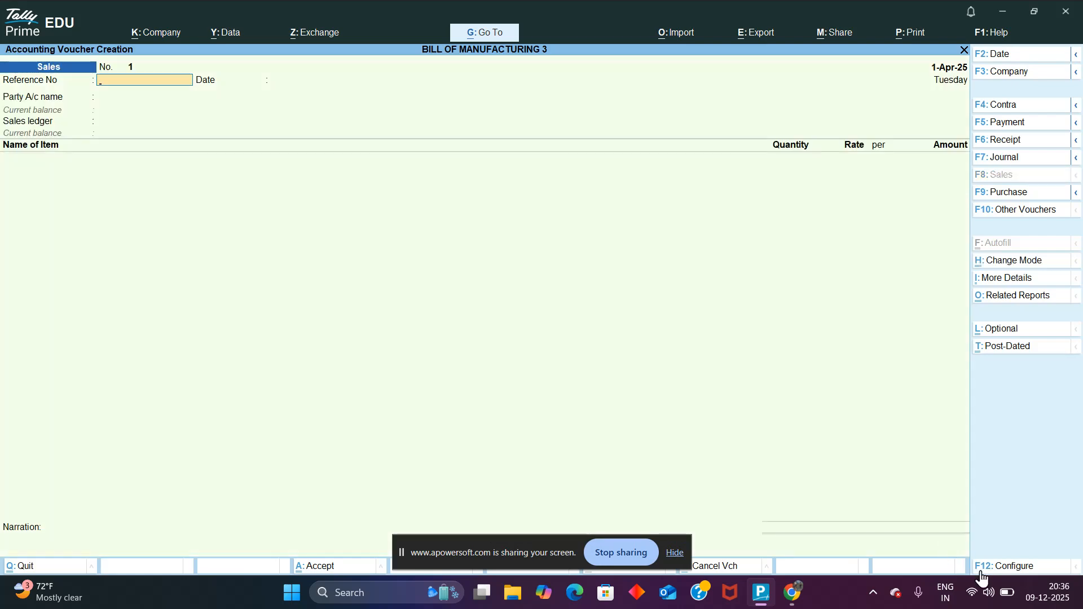
key(ctrl+q)
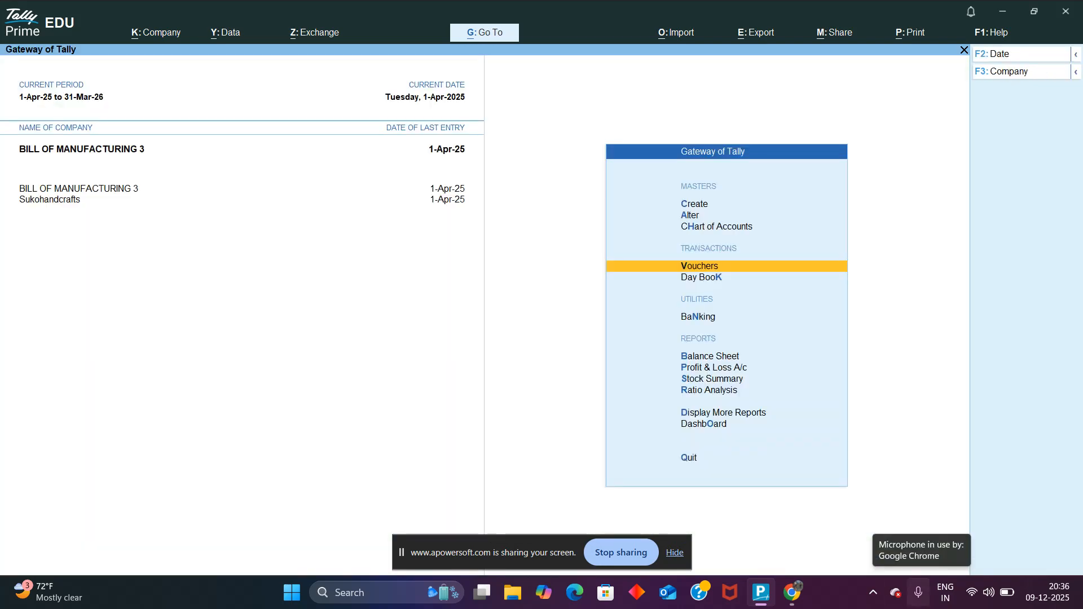
key(super+Tab)
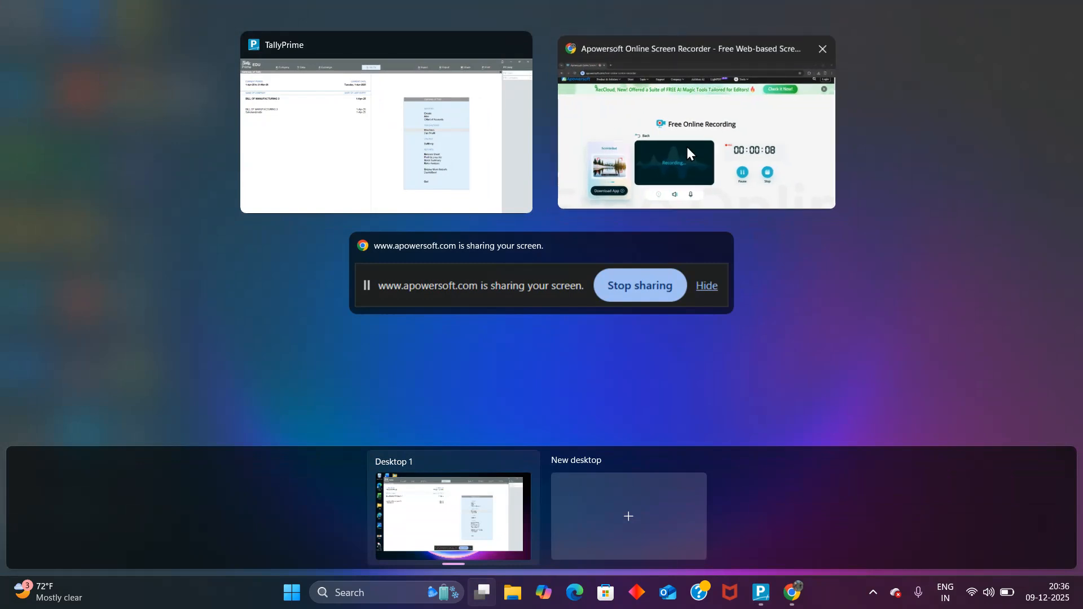
click(686, 147)
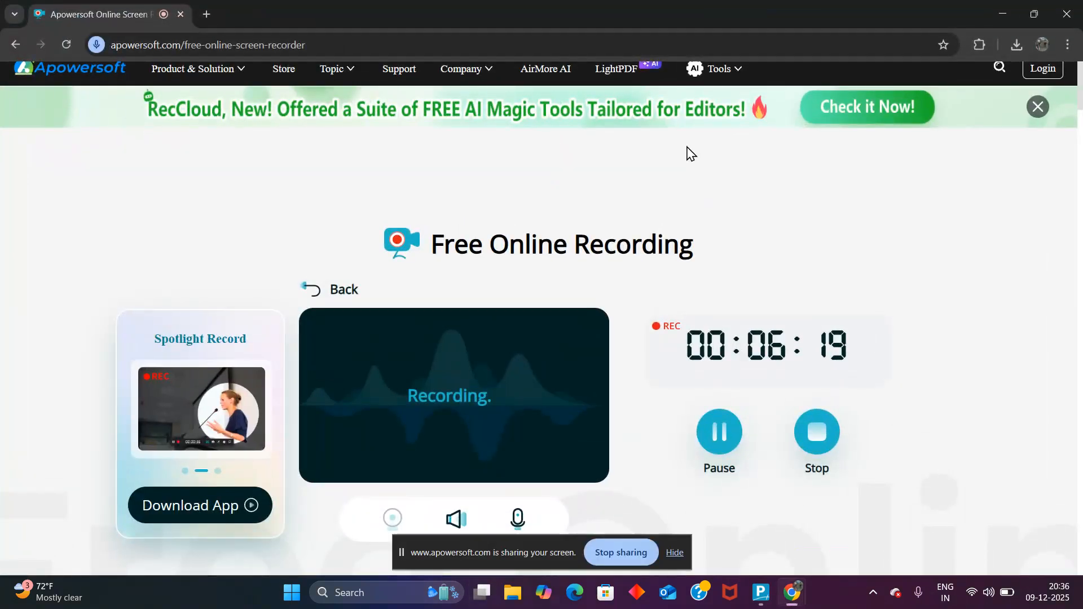